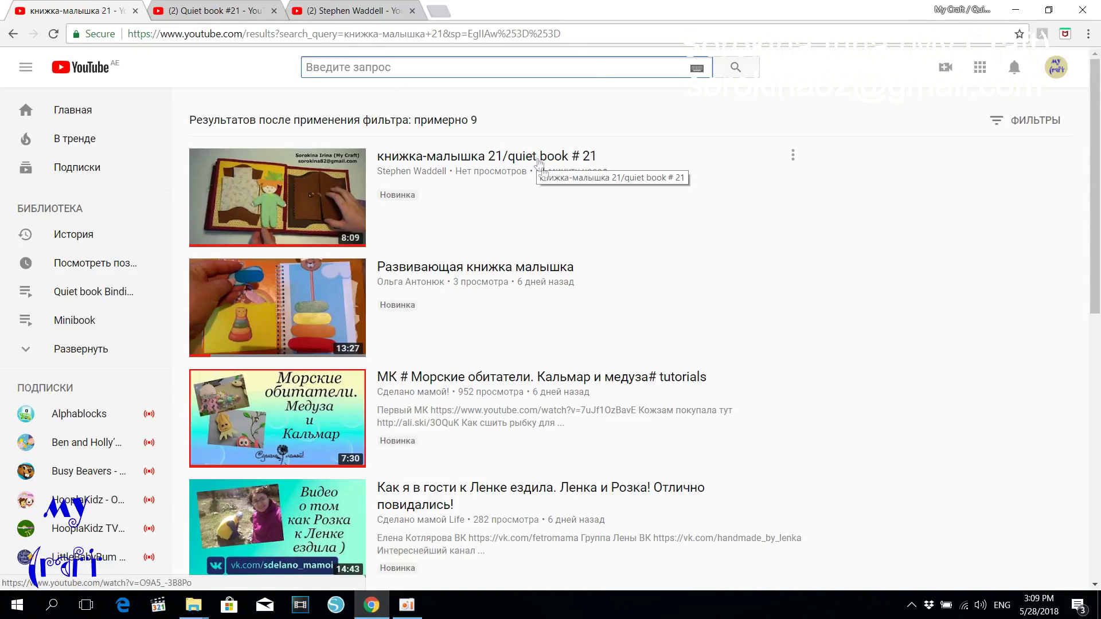
Open the video "книжка-малышка 21/quiet book # 21" from the search results and start a report on it.
mouse_move(281, 194)
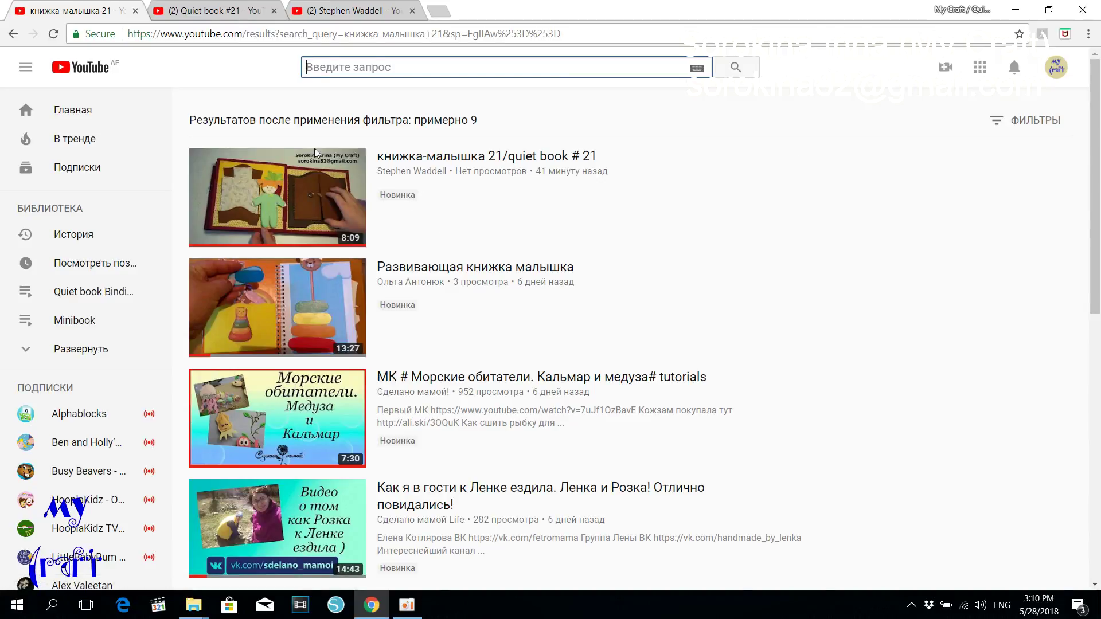
left_click(440, 158)
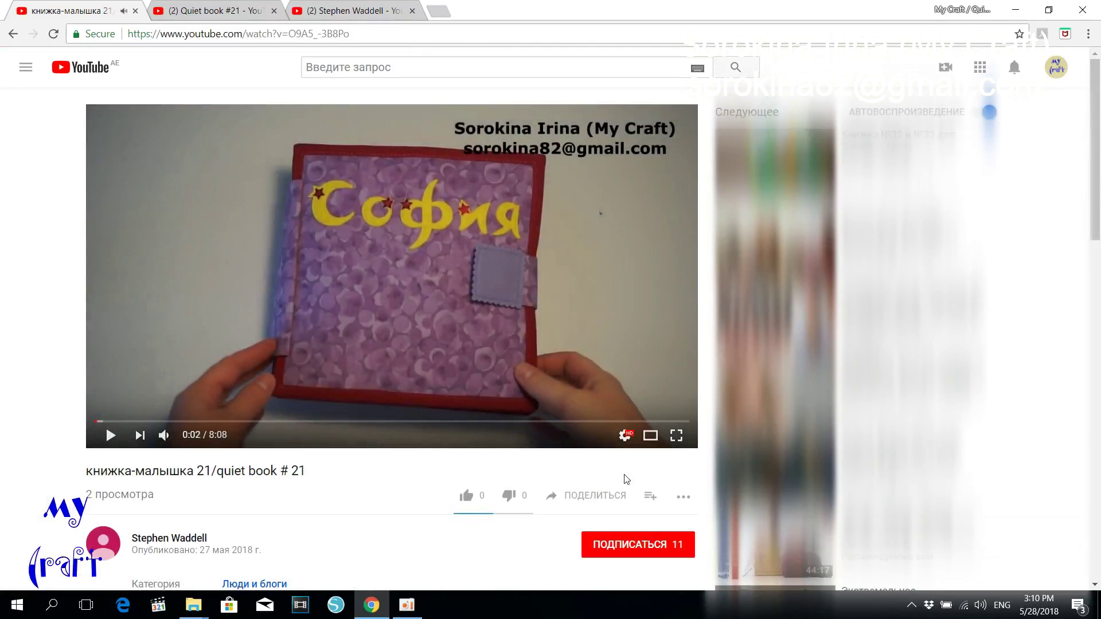
scroll(626, 479, "down", 1)
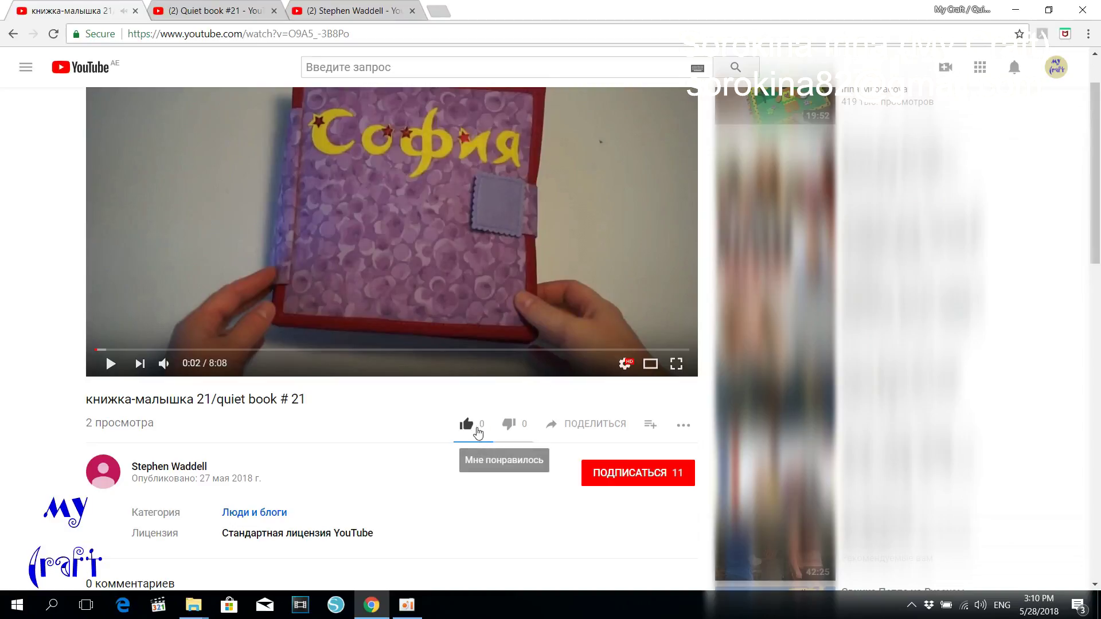
left_click(683, 431)
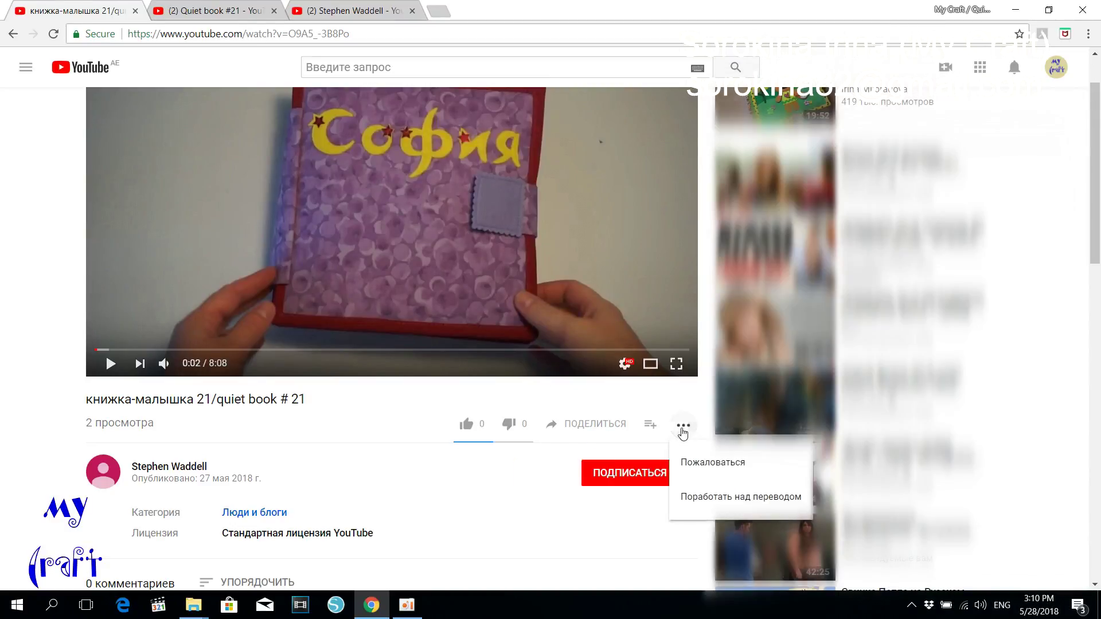
left_click(705, 466)
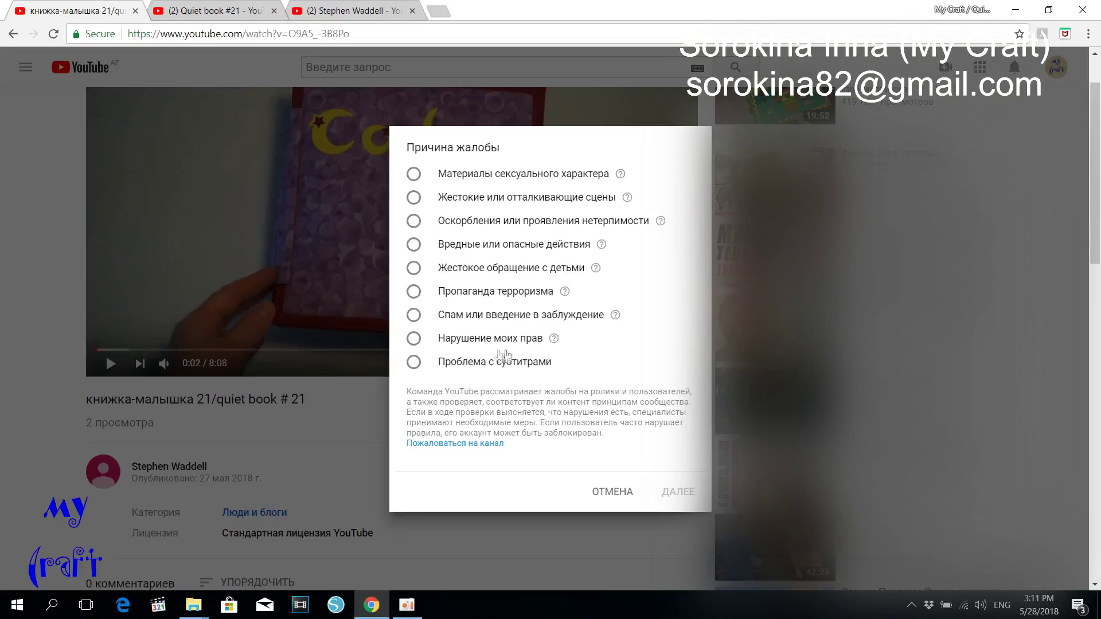
Report the video for "Нарушение моих прав" with the option "Нарушение моих авторских прав" and continue.
left_click(413, 338)
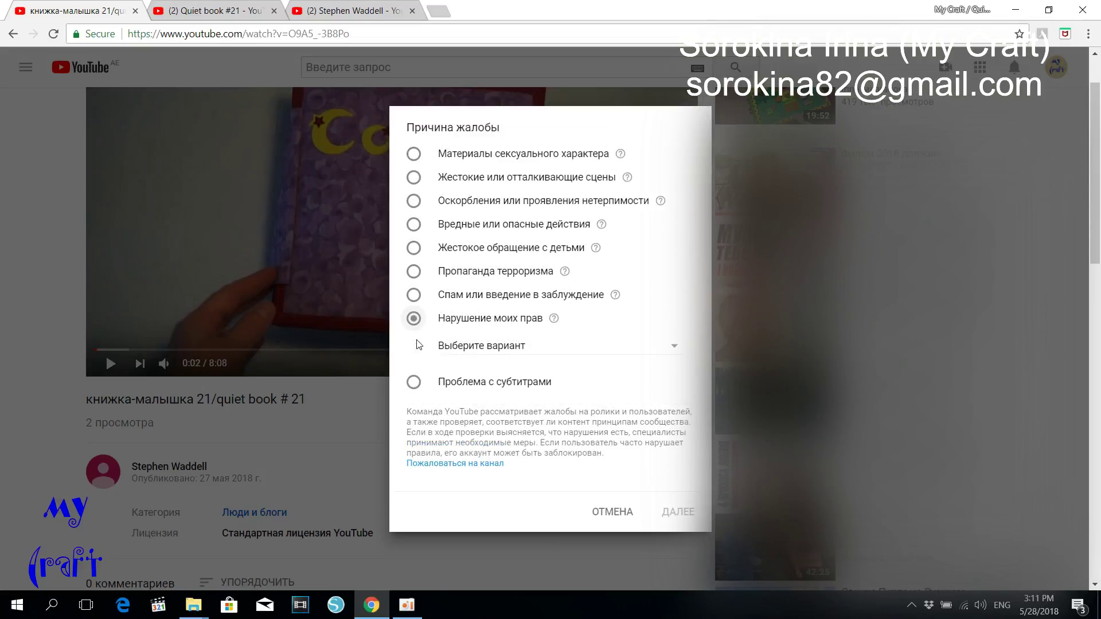
left_click(676, 352)
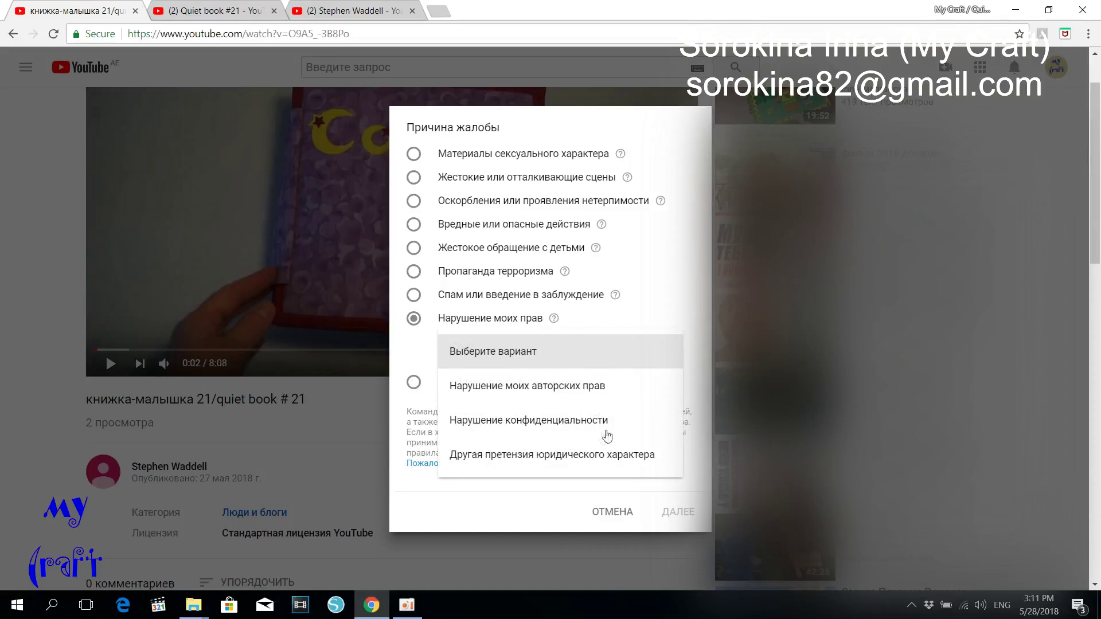
left_click(508, 387)
left_click(677, 511)
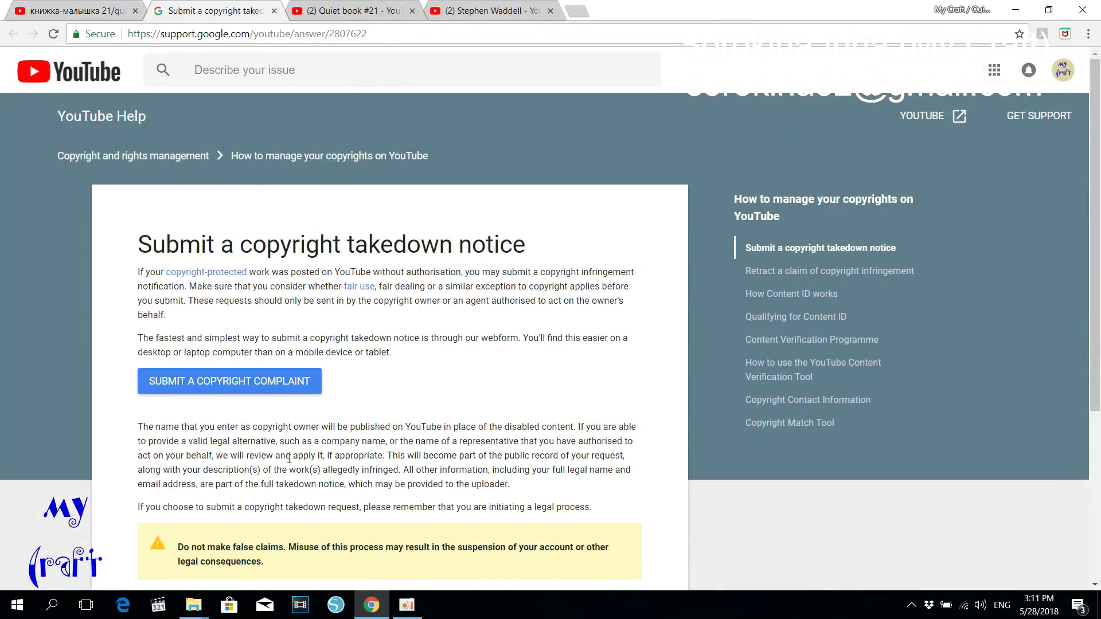
Review the copyright takedown instructions and open the copyright complaint form.
scroll(289, 459, "down", 1)
scroll(320, 380, "up", 1)
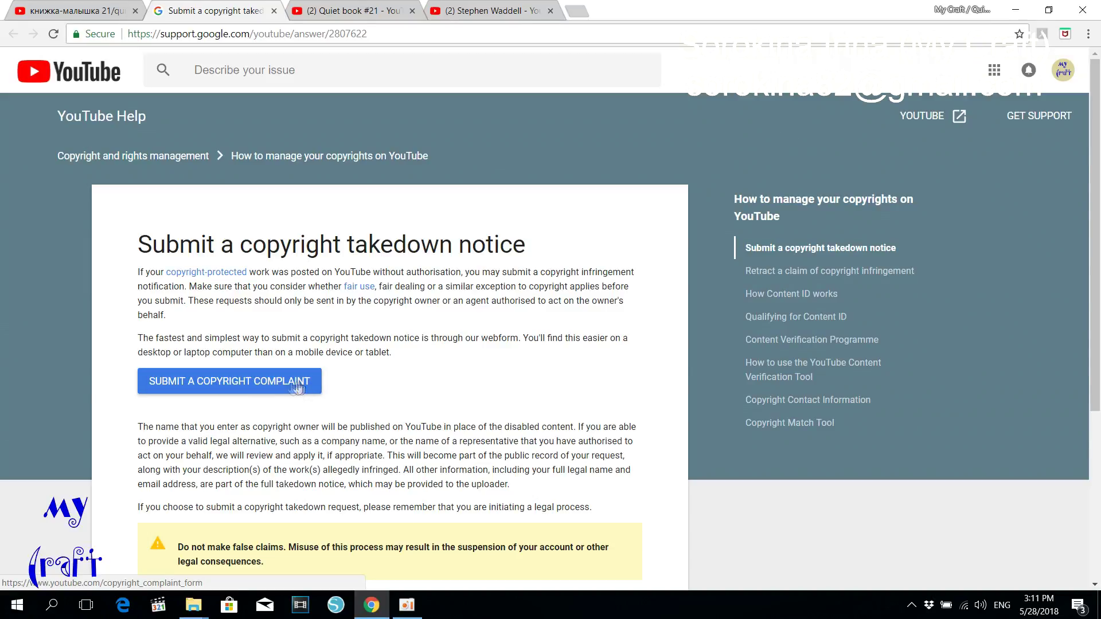
left_click(222, 382)
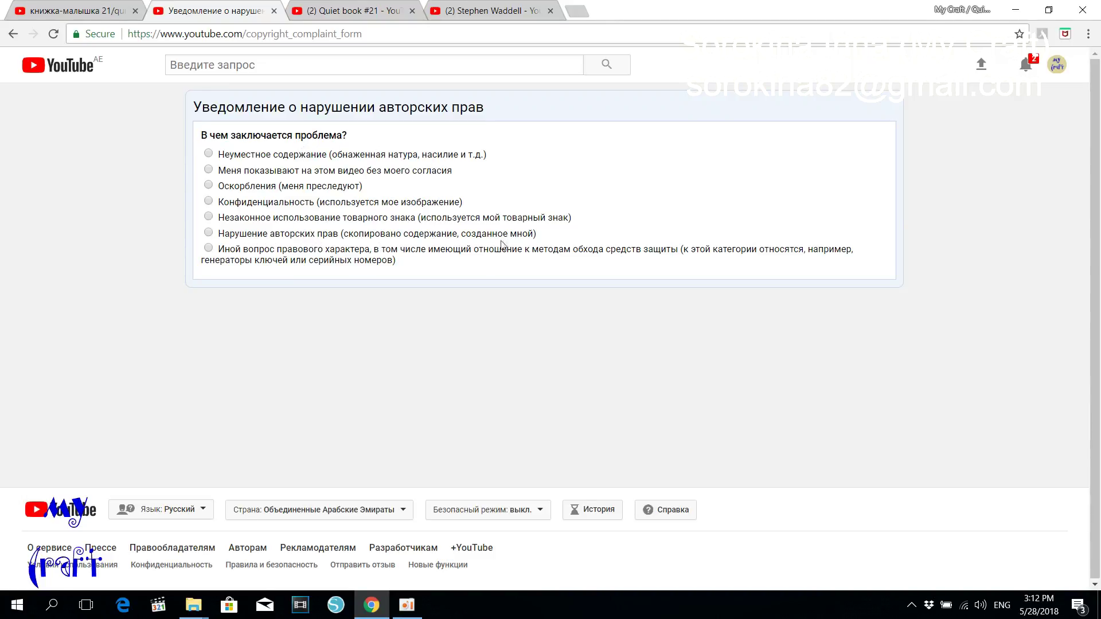
Set the issue to "Нарушение авторских прав (скопировано содержание, созданное мной)" and the affected party to "Мои!".
left_click(209, 233)
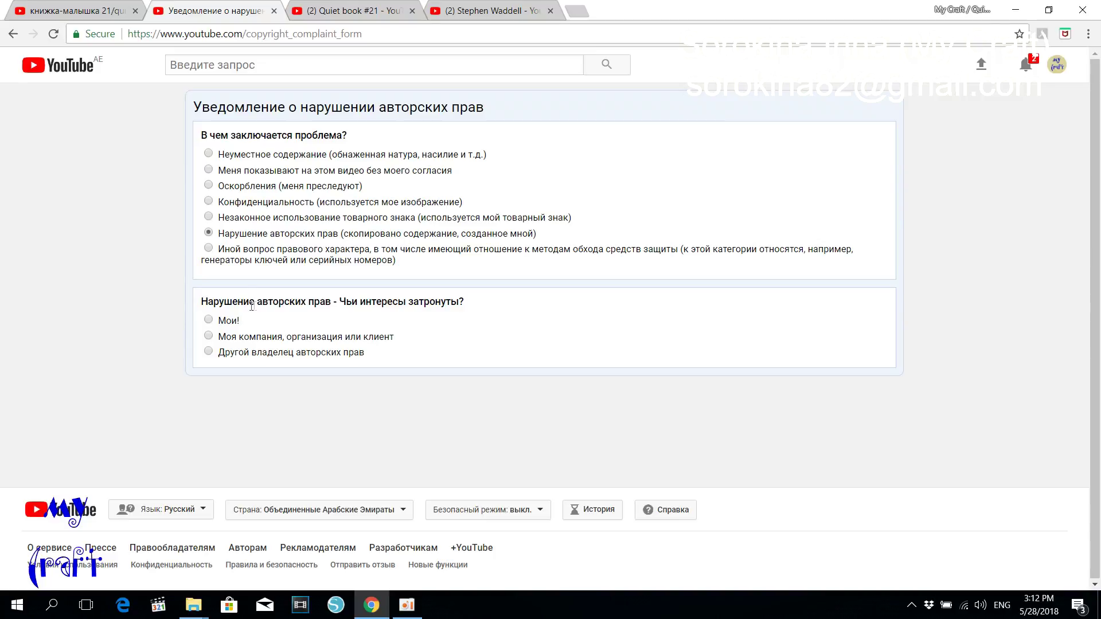
left_click(209, 322)
scroll(364, 372, "down", 5)
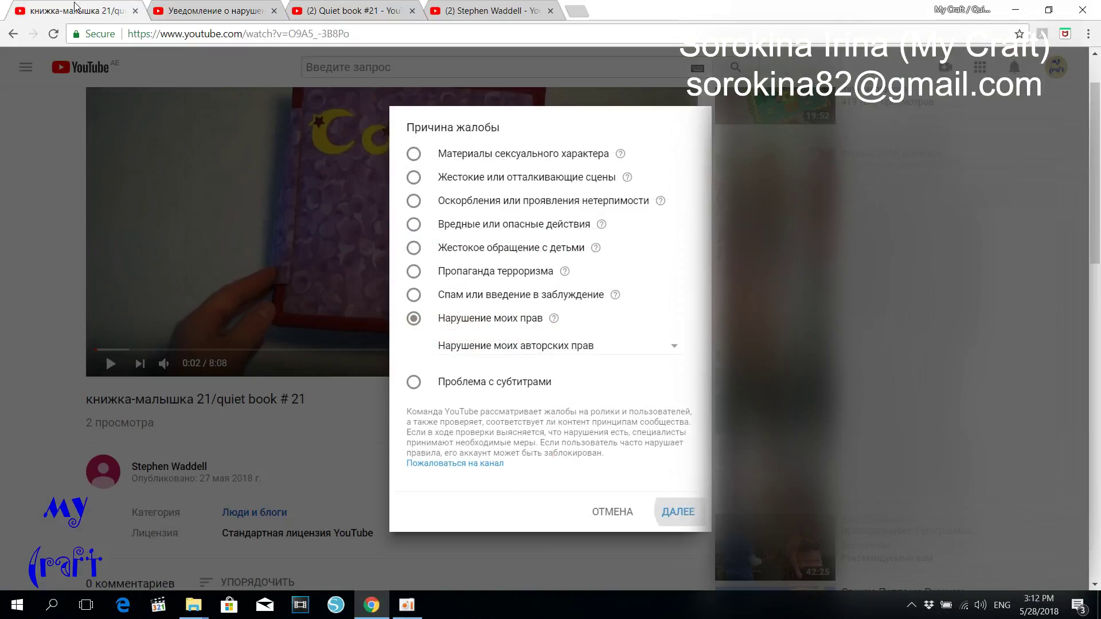
Dismiss the report dialog on the infringing video, copy the video's URL and paste it as the address to remove in the complaint form.
left_click(80, 11)
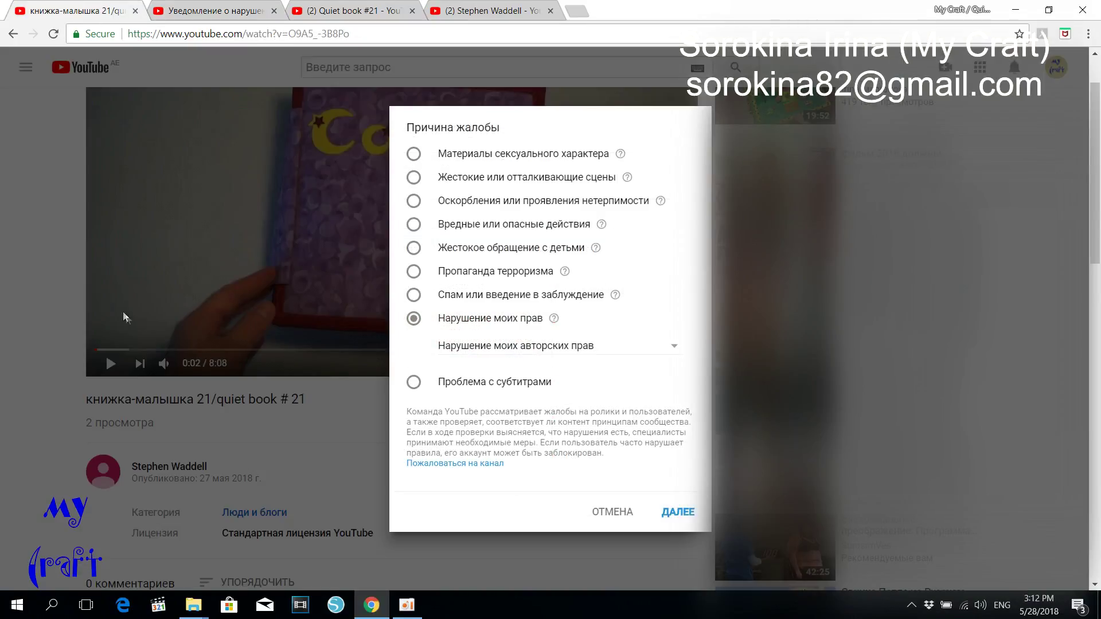
left_click(610, 511)
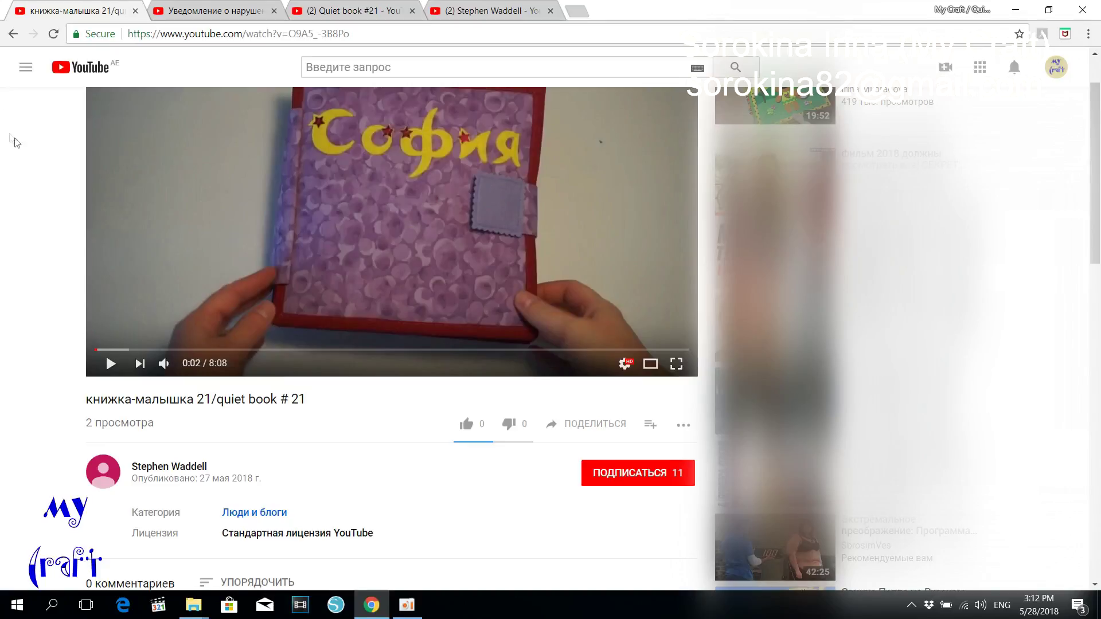
scroll(17, 147, "up", 2)
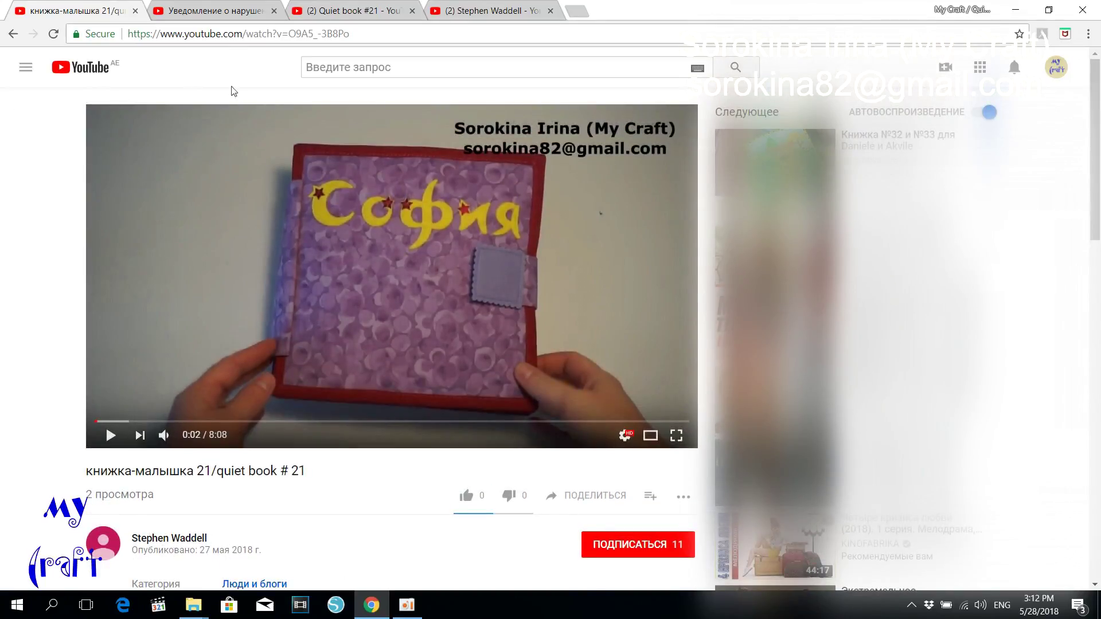
left_click(224, 30)
right_click(225, 32)
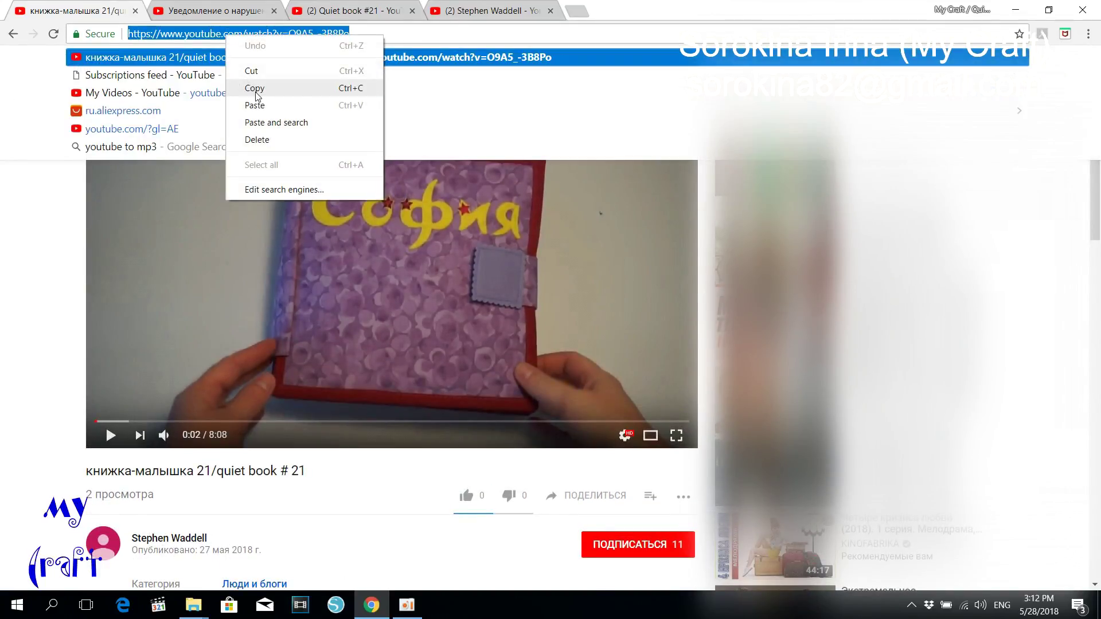
left_click(255, 88)
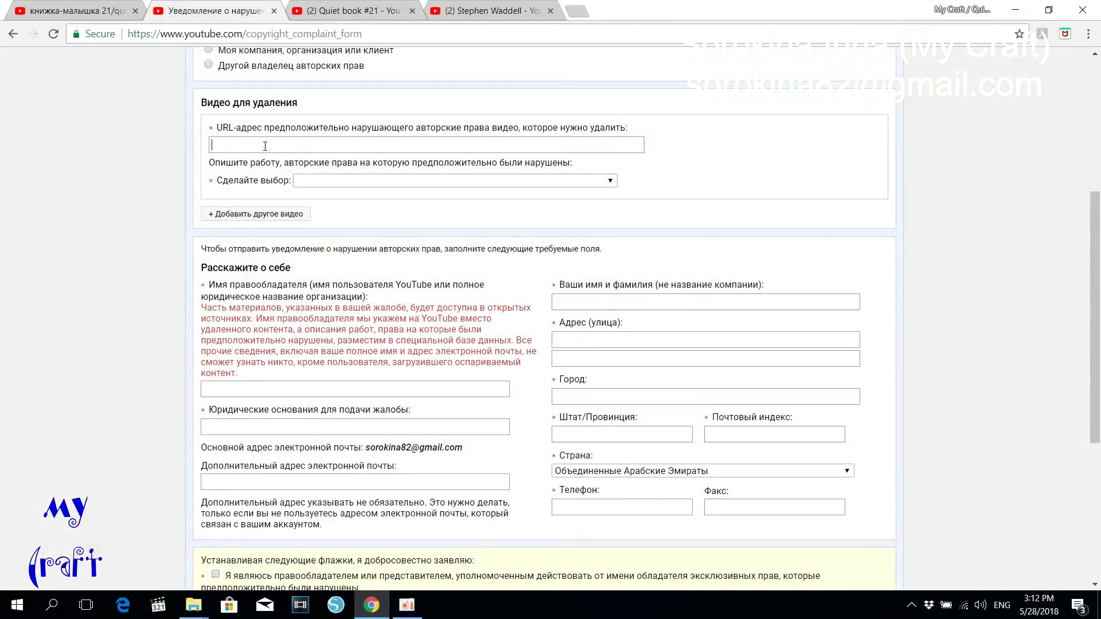
right_click(265, 146)
left_click(313, 232)
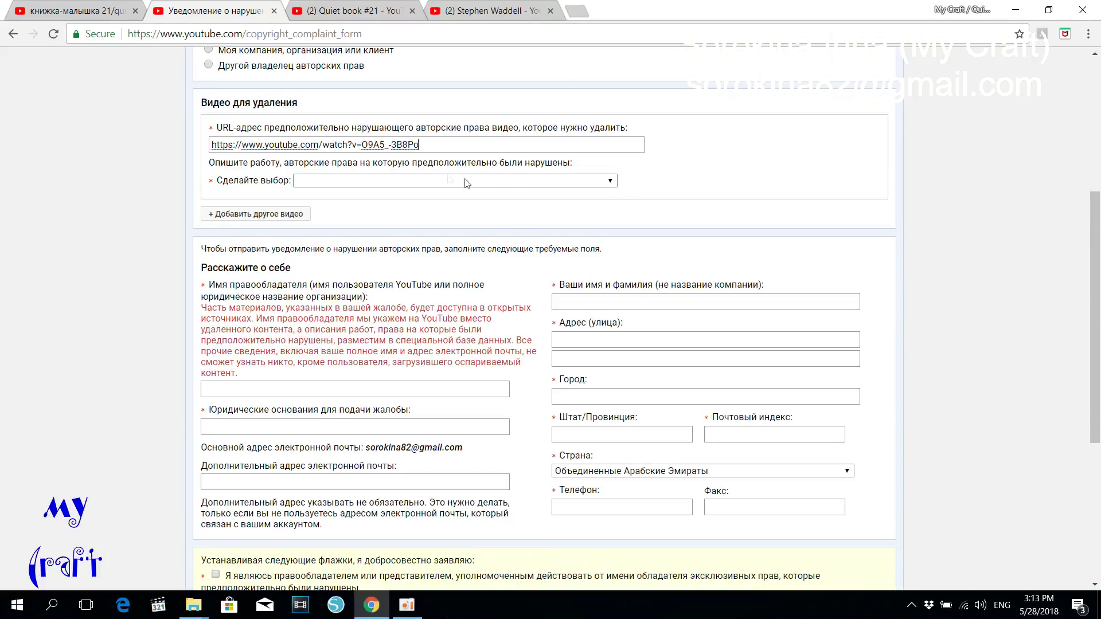
Describe the work as "Мое видео YouTube было повторно загружено другим пользователем" and enter the original Quiet book #21 video's URL.
left_click(373, 180)
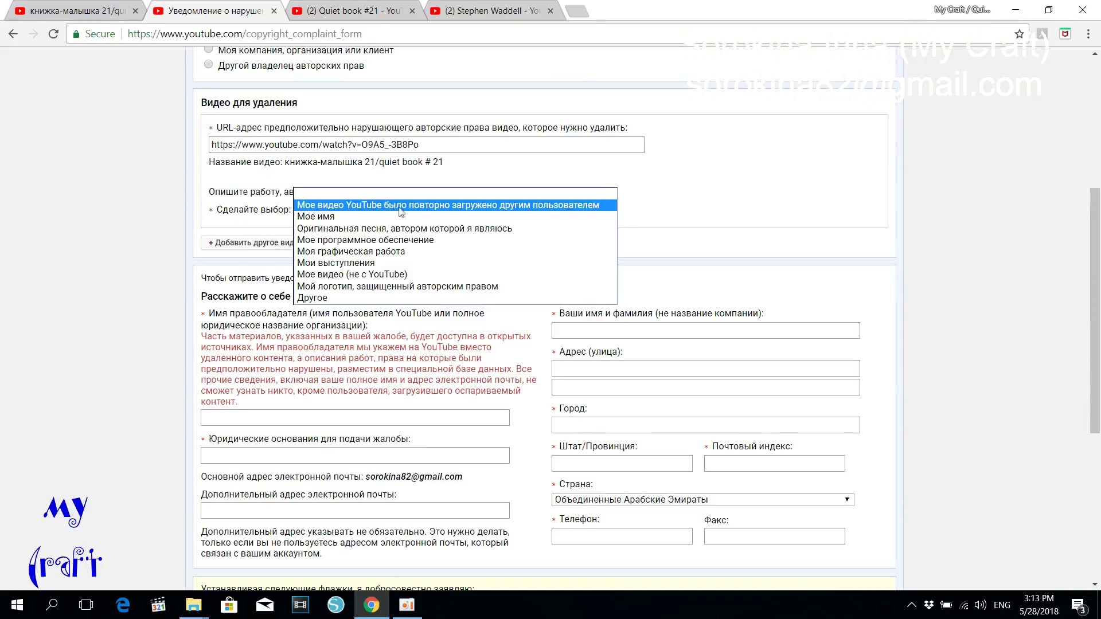
left_click(405, 205)
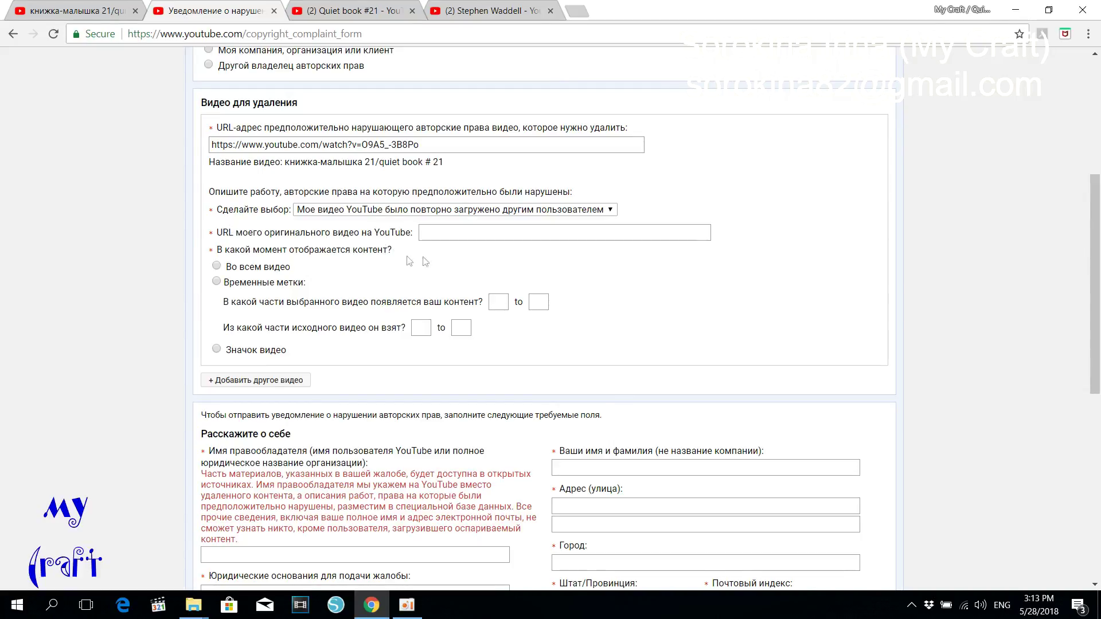
left_click(322, 10)
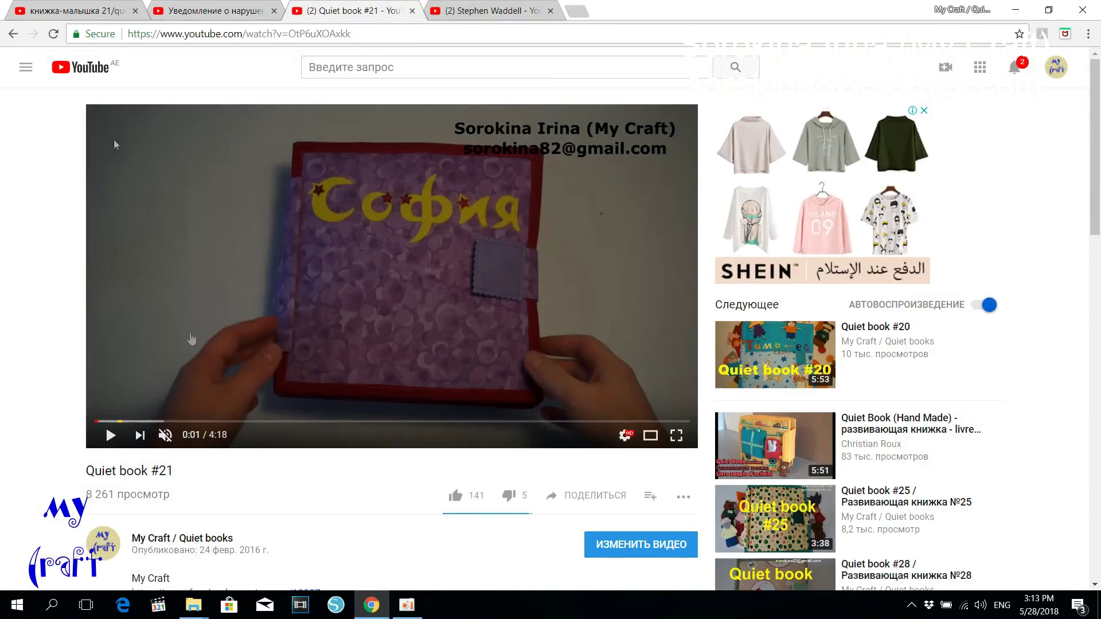
left_click(229, 33)
right_click(241, 33)
left_click(275, 85)
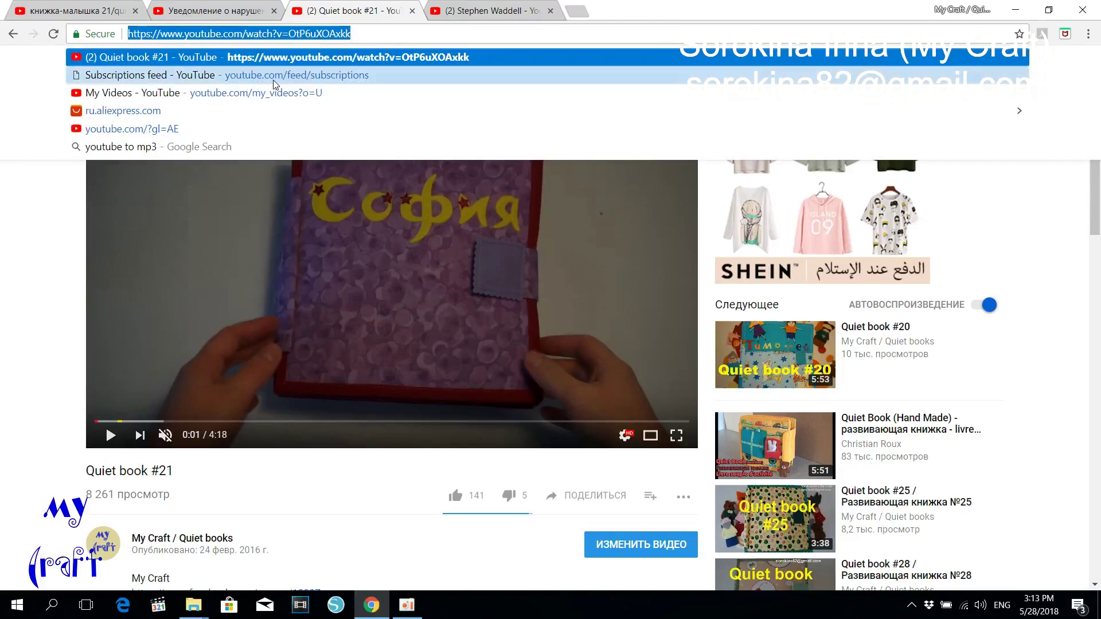
left_click(230, 10)
right_click(448, 232)
left_click(476, 321)
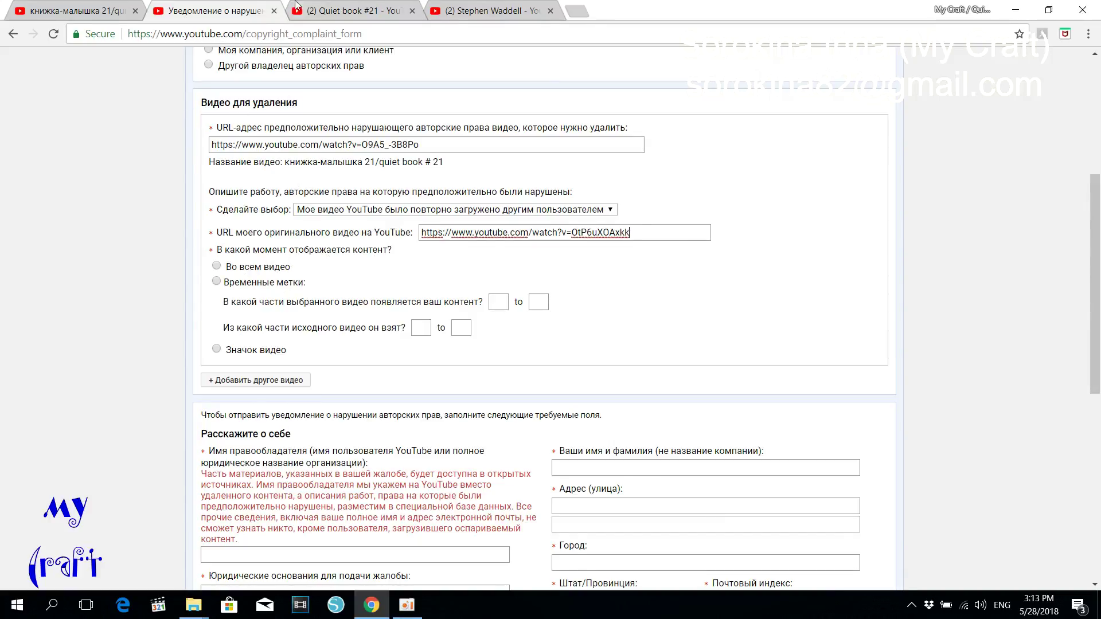
Compare the lengths of the copied and original videos and mark the content as appearing "Во всем видео".
left_click(87, 10)
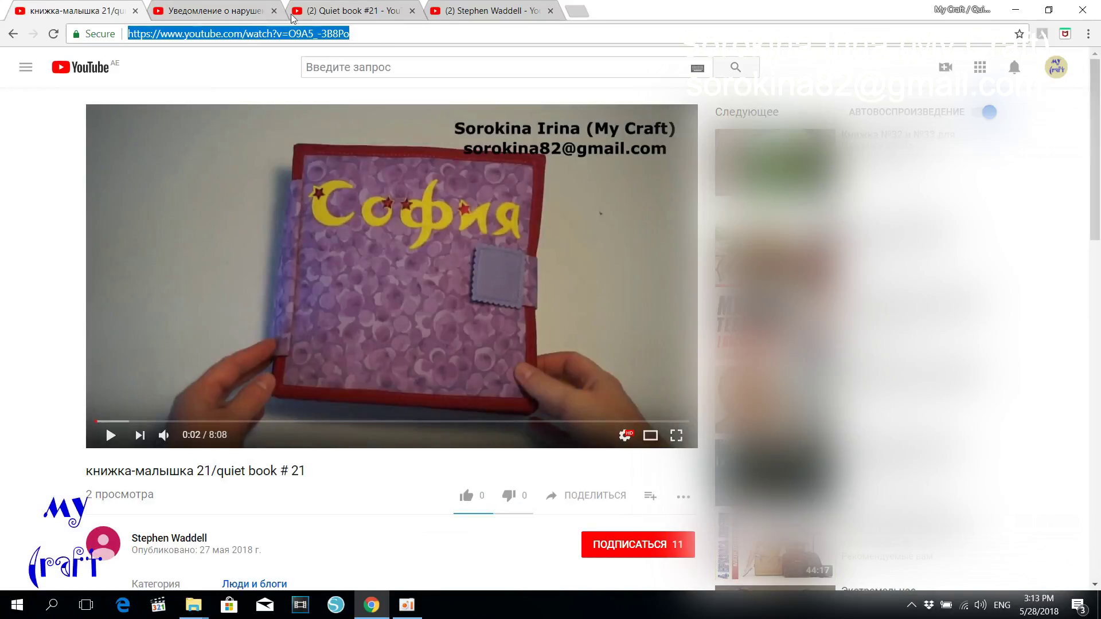
left_click(321, 11)
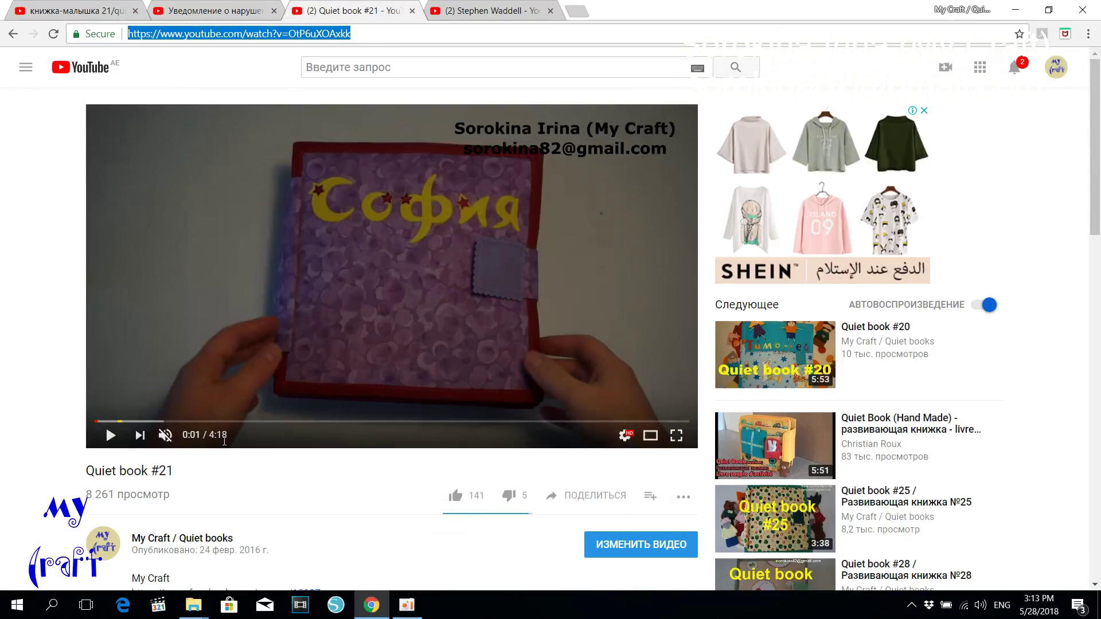
left_click(87, 11)
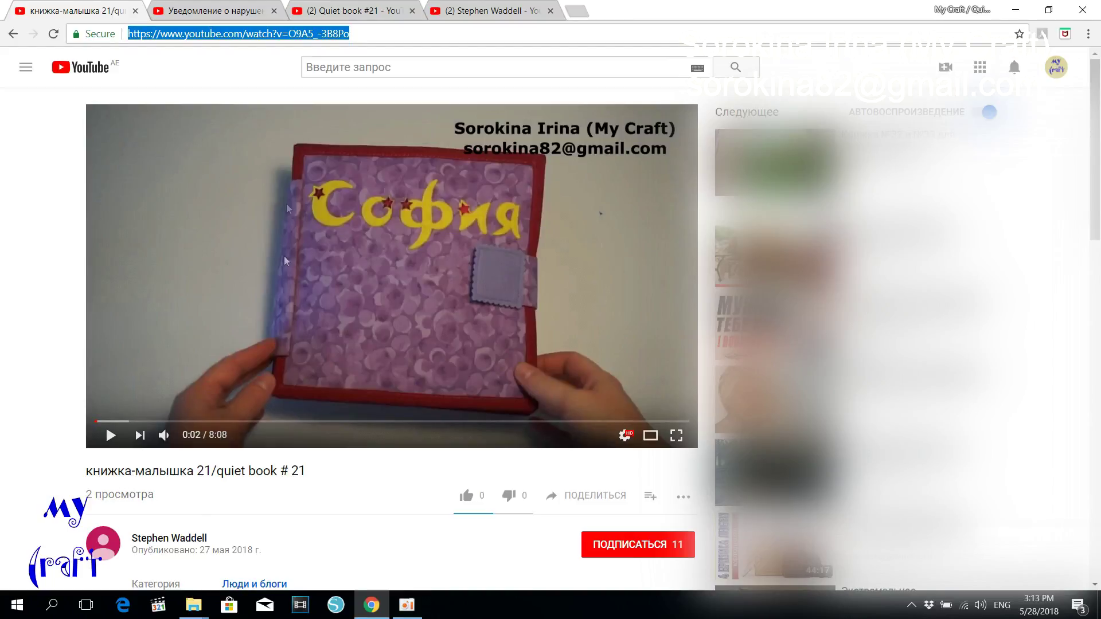
left_click(324, 7)
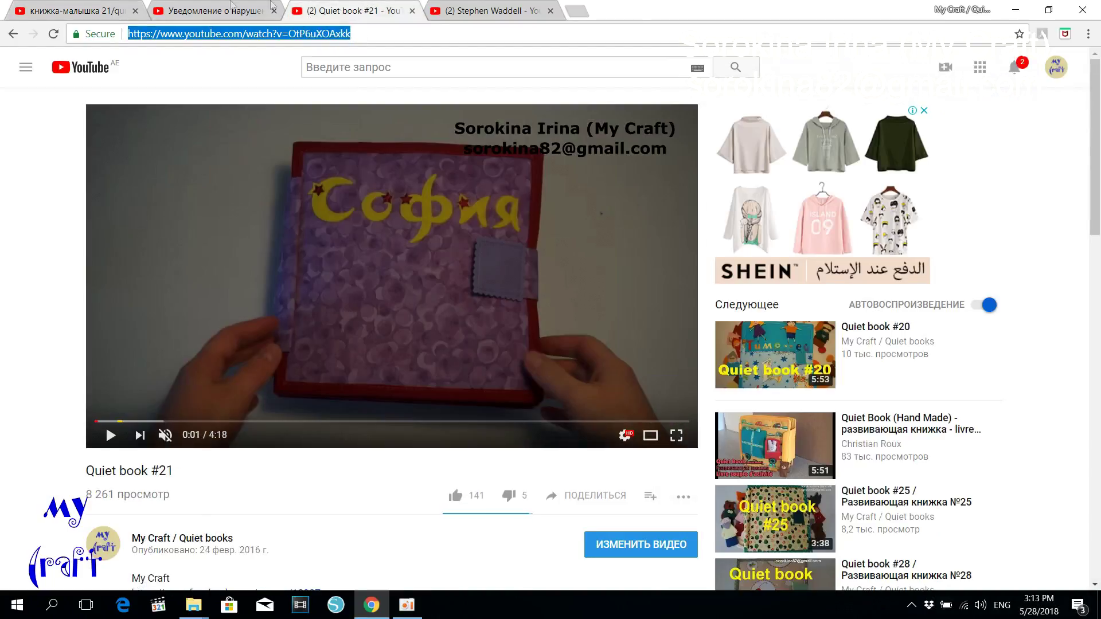
left_click(213, 11)
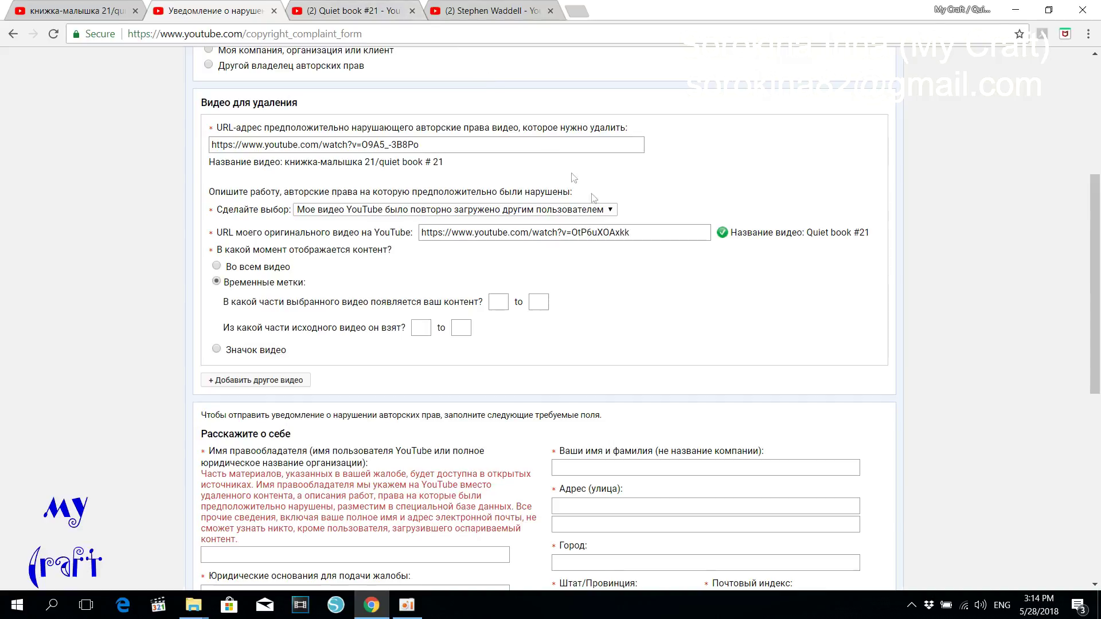
left_click(217, 267)
Add a second blank video entry to the complaint and remove it again.
scroll(330, 281, "down", 1)
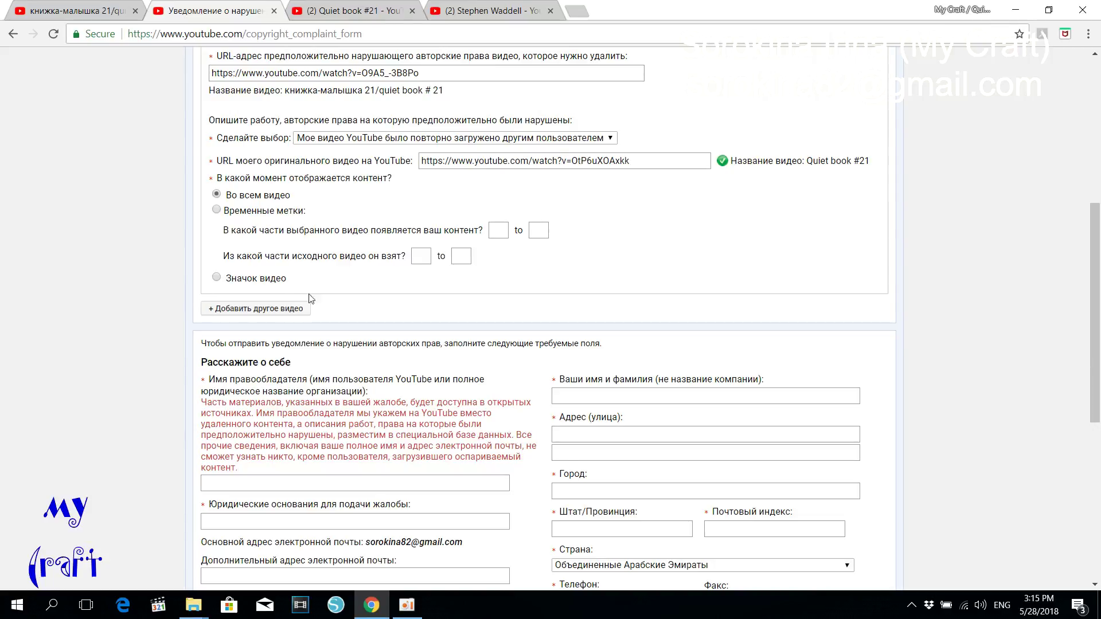
left_click(277, 310)
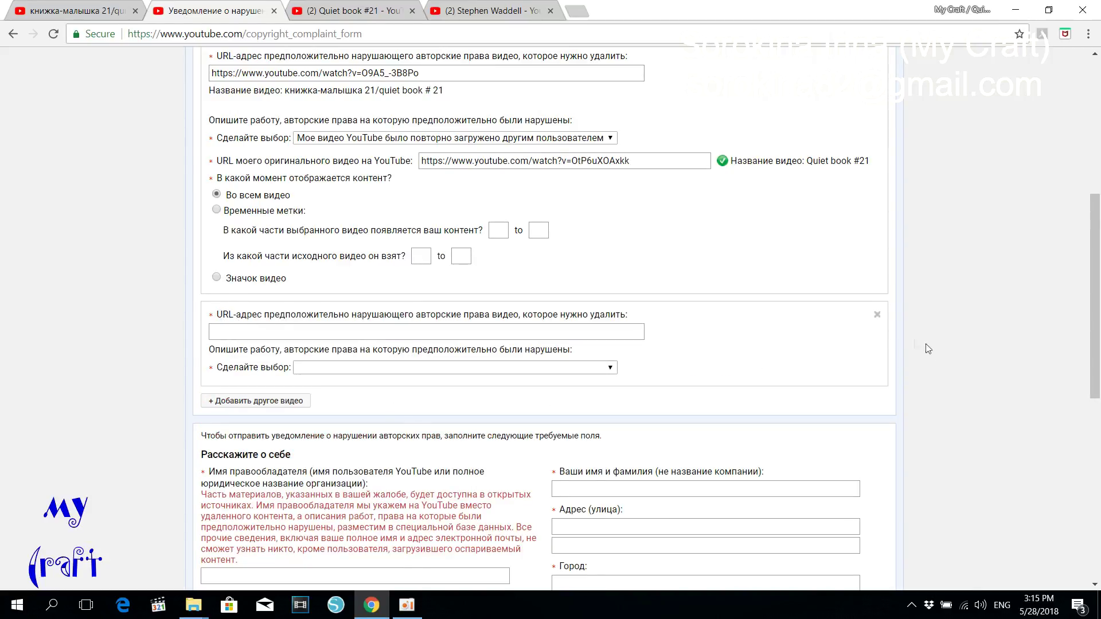
left_click(877, 315)
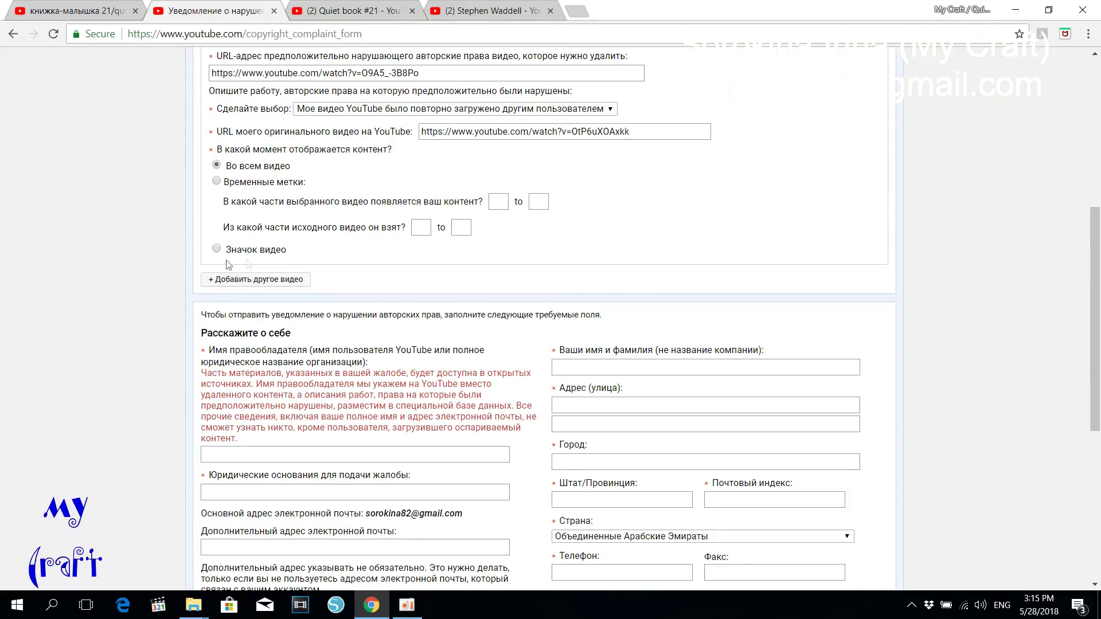
Copy the channel name "My Craft / Quiet books" from the channel page and enter it as the rights holder's name in the complaint form.
scroll(390, 290, "down", 3)
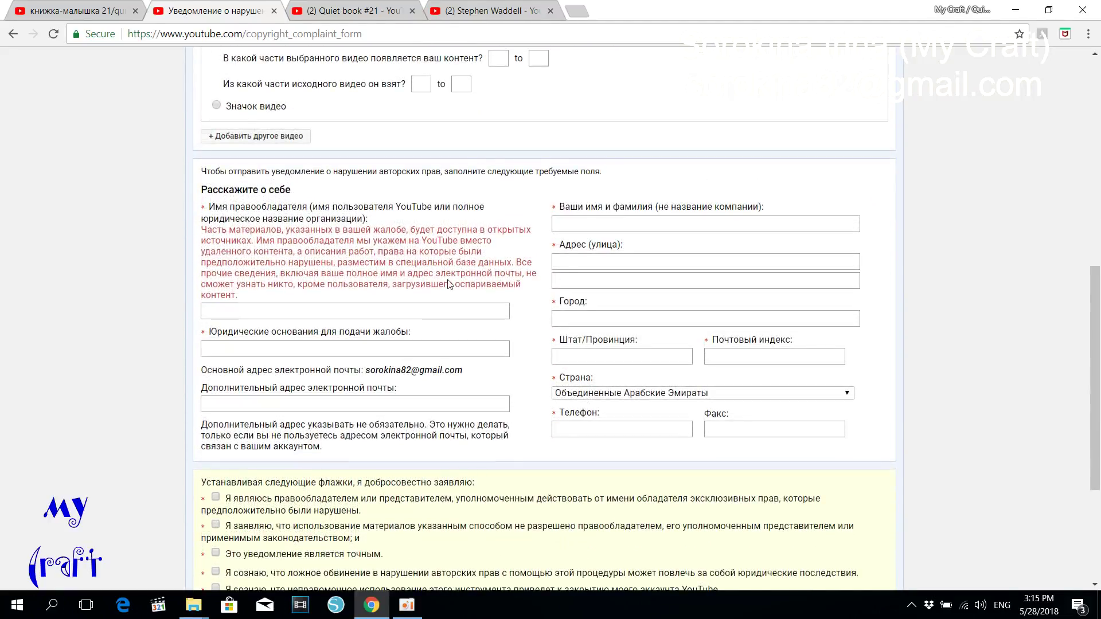
scroll(283, 297, "down", 1)
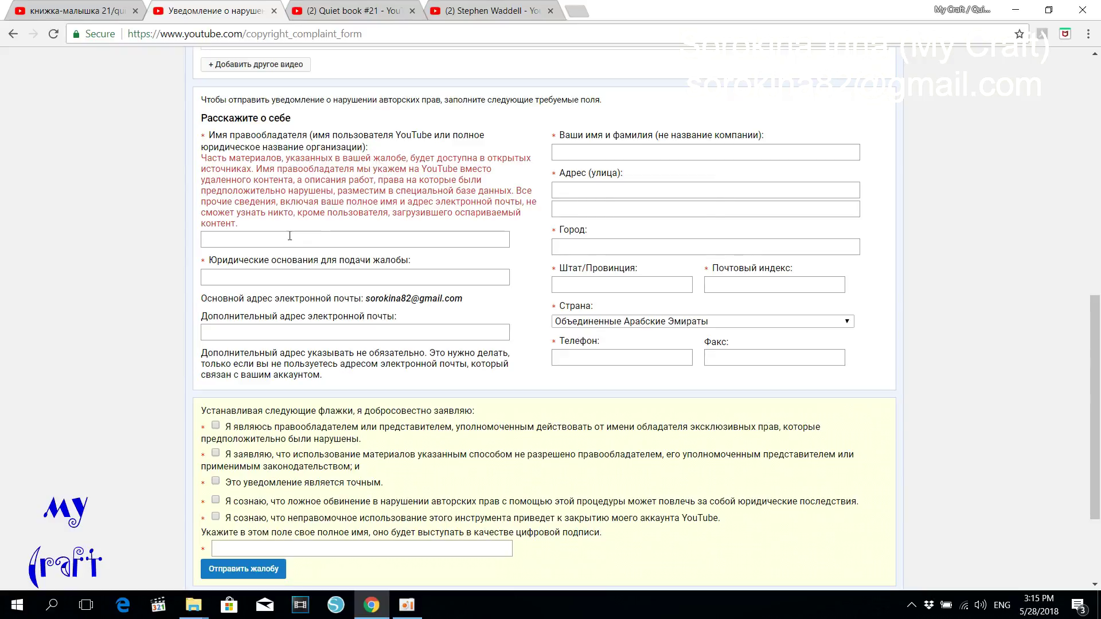
left_click(324, 10)
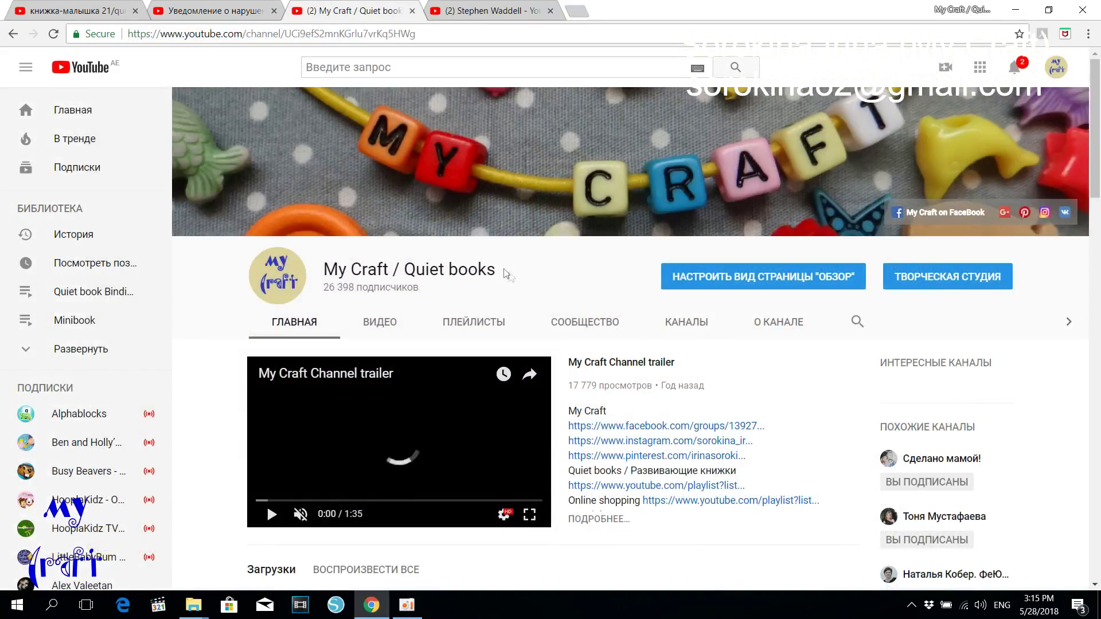
triple_click(344, 269)
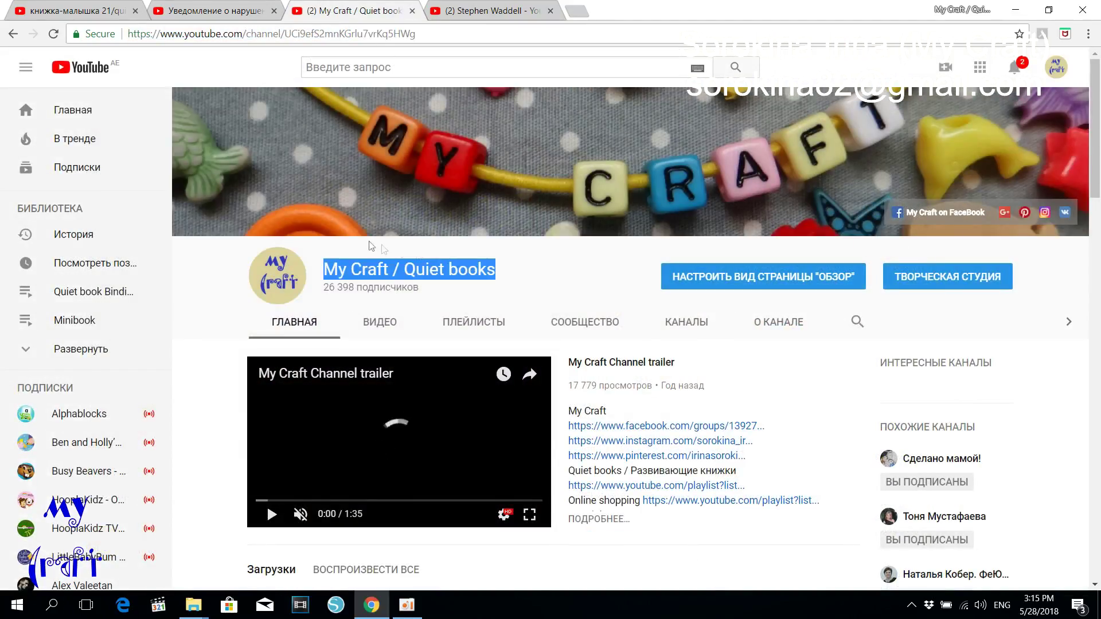
right_click(344, 272)
left_click(372, 279)
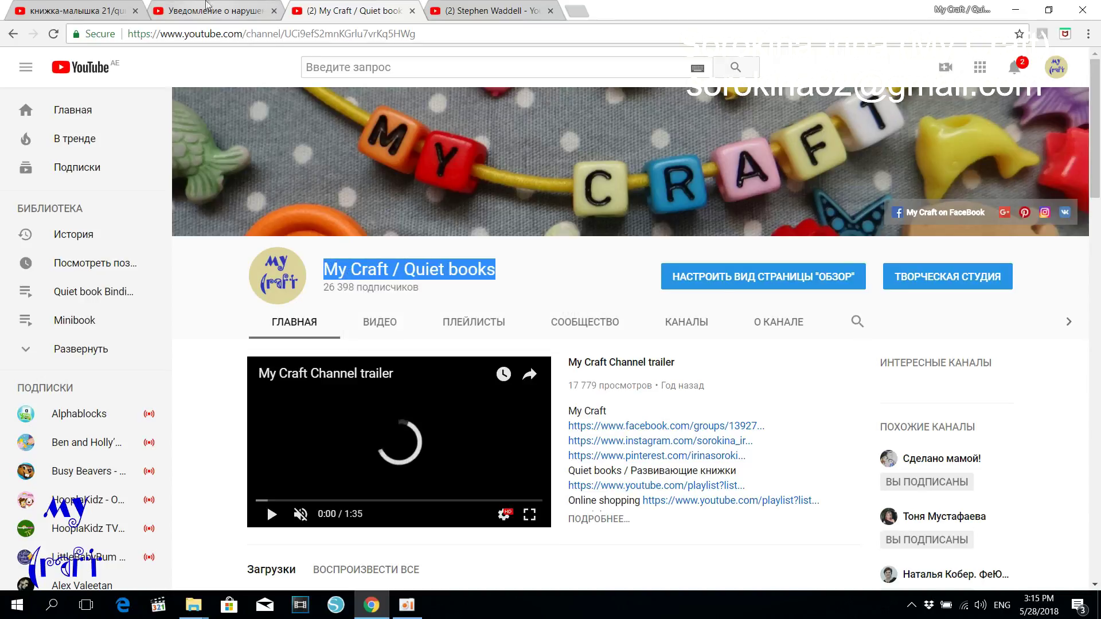
left_click(214, 10)
key("ctrl+v")
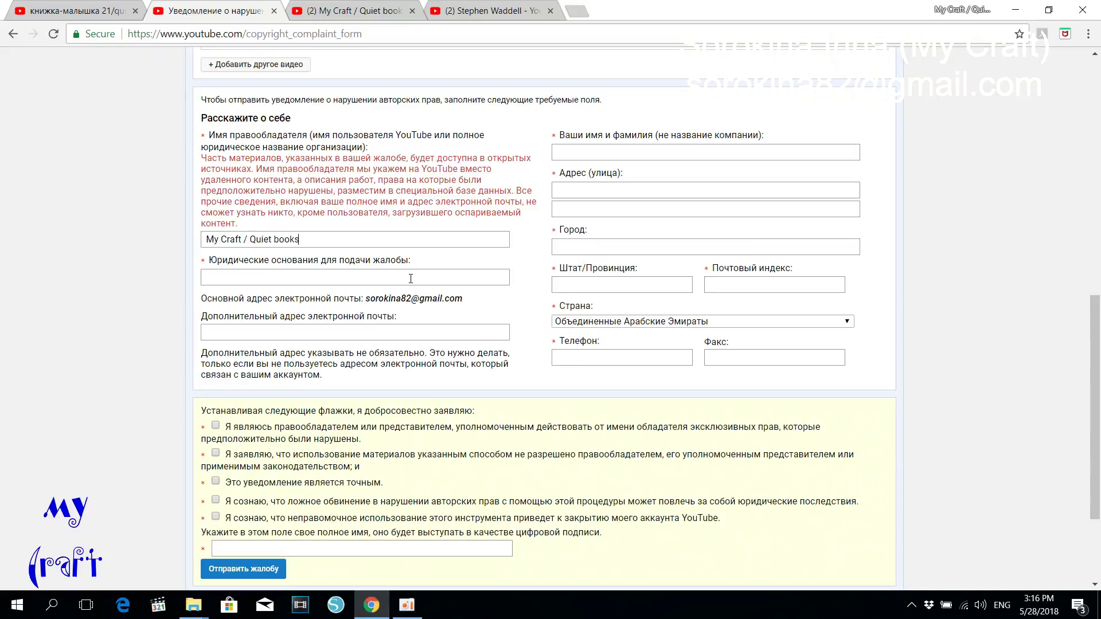
Enter "someone reuploaded my video" as the legal basis for the complaint.
scroll(413, 274, "down", 2)
key("alt+shift")
left_click(237, 205)
type("ыщьу")
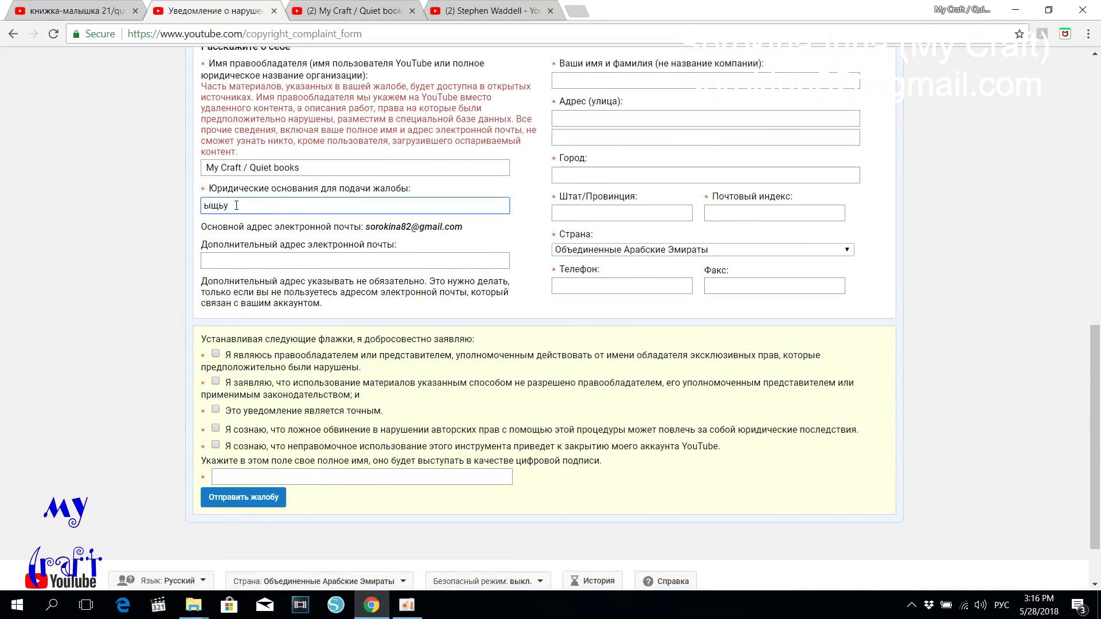
key("BackSpace")
key("BackSpace")
key("alt+shift")
type("someone reuploaded my video")
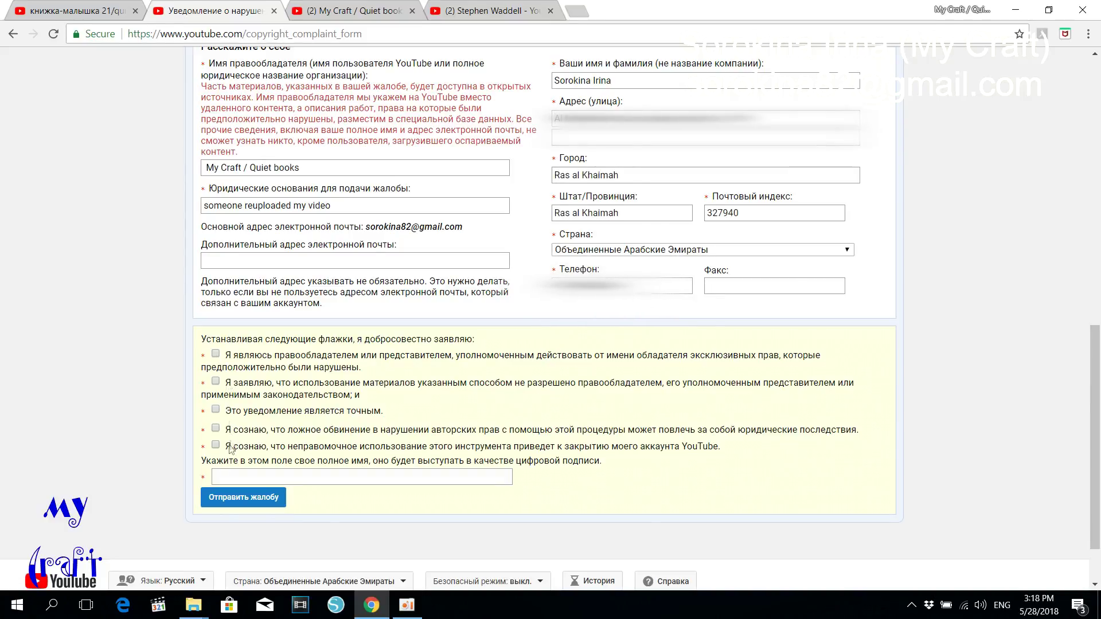
Accept all five good-faith declarations in the complaint form.
left_click(215, 354)
left_click(216, 381)
left_click(216, 429)
Copy the complainant's full name into the digital signature field and submit the complaint.
scroll(593, 404, "up", 5)
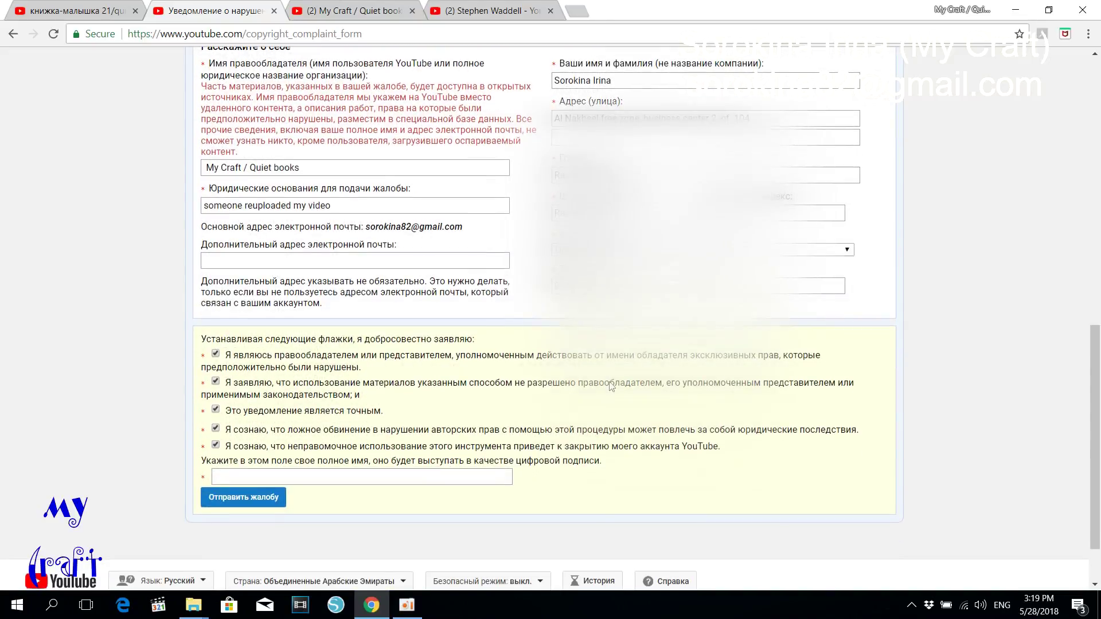
scroll(611, 387, "up", 6)
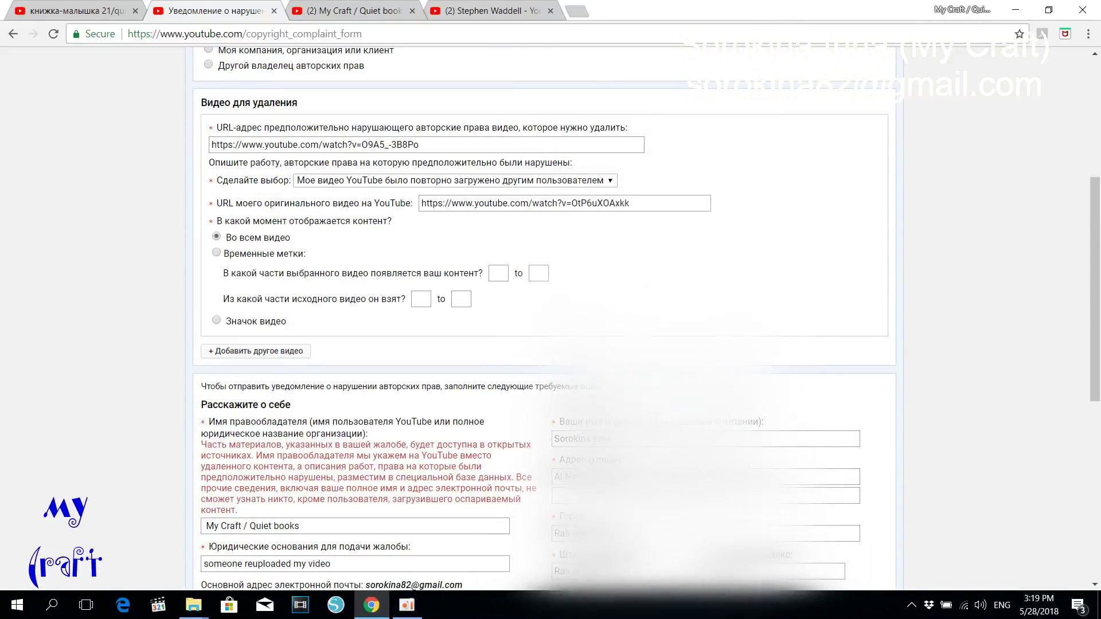
left_click_drag(614, 439, 556, 440)
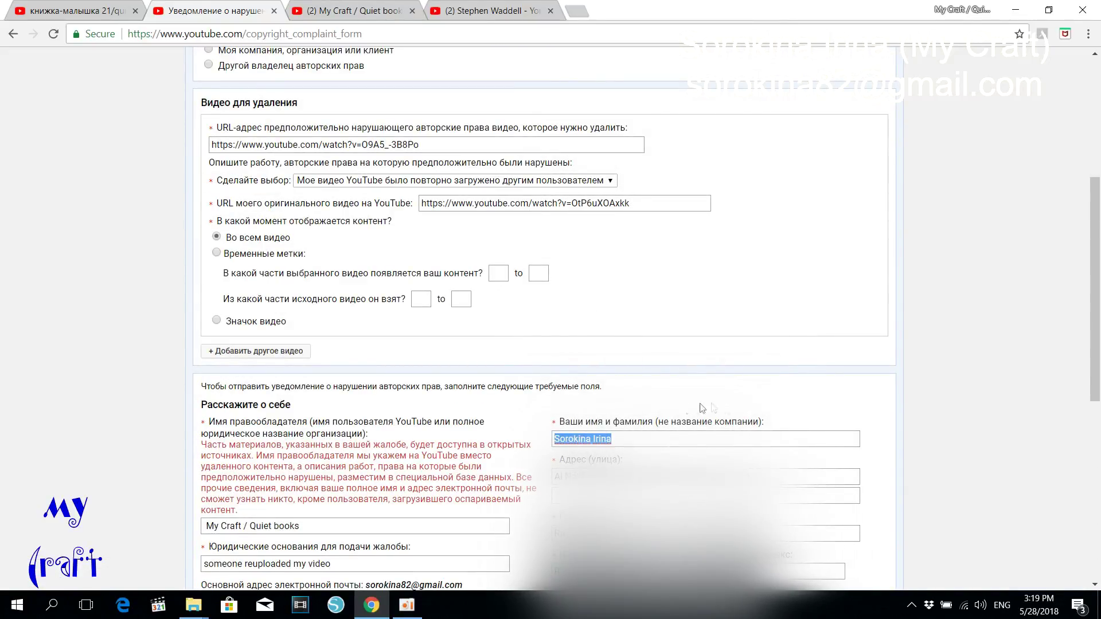
right_click(583, 446)
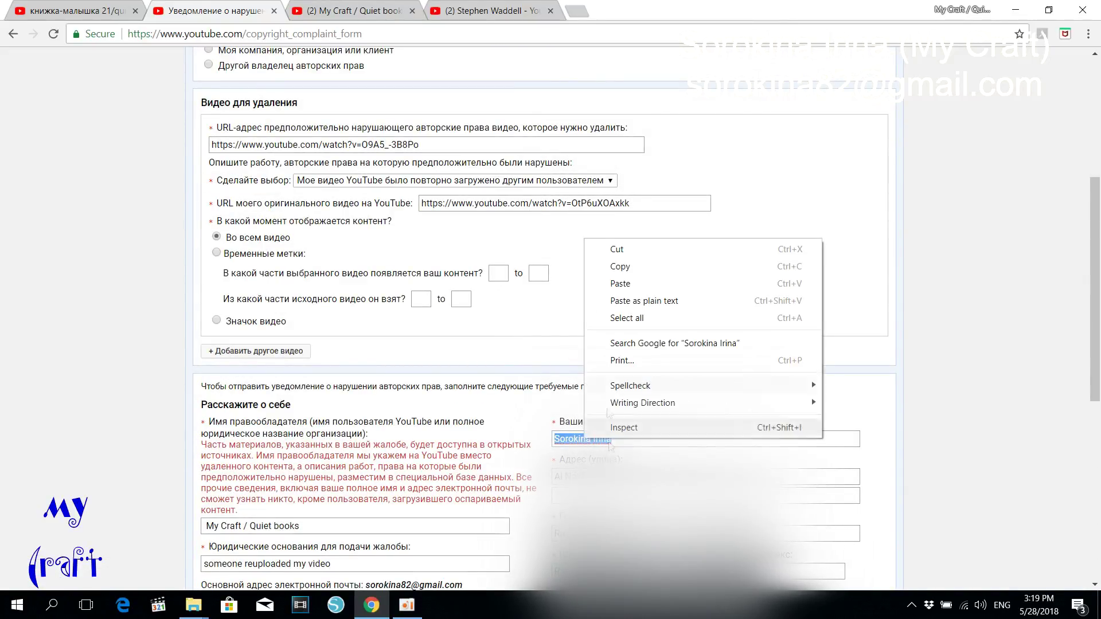
left_click(605, 267)
scroll(368, 405, "down", 5)
scroll(367, 405, "down", 3)
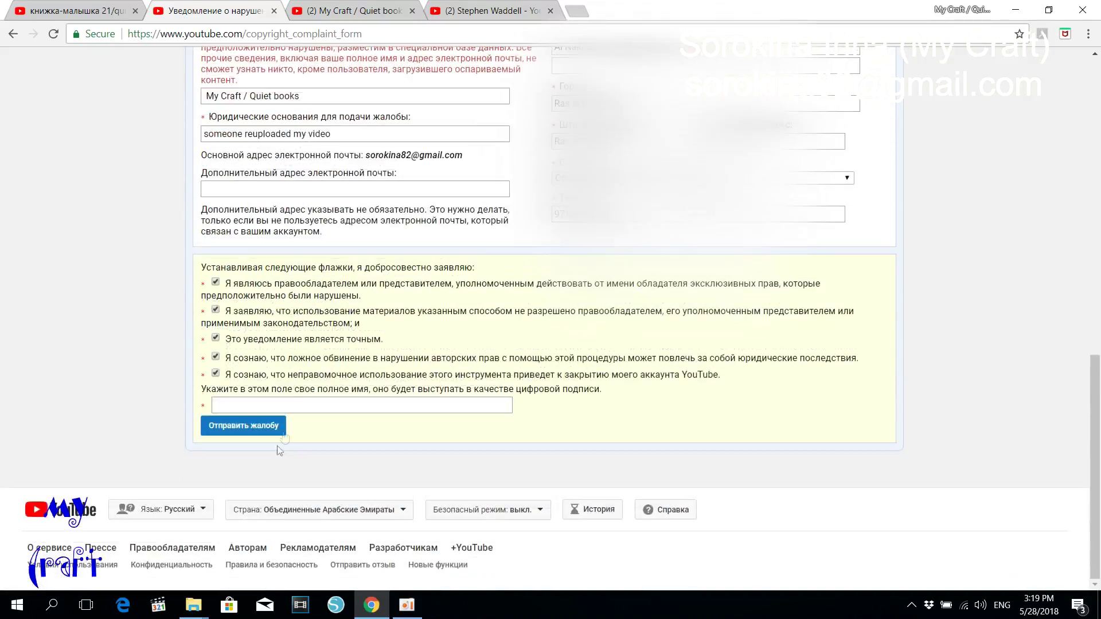
right_click(310, 404)
left_click(344, 291)
left_click(247, 427)
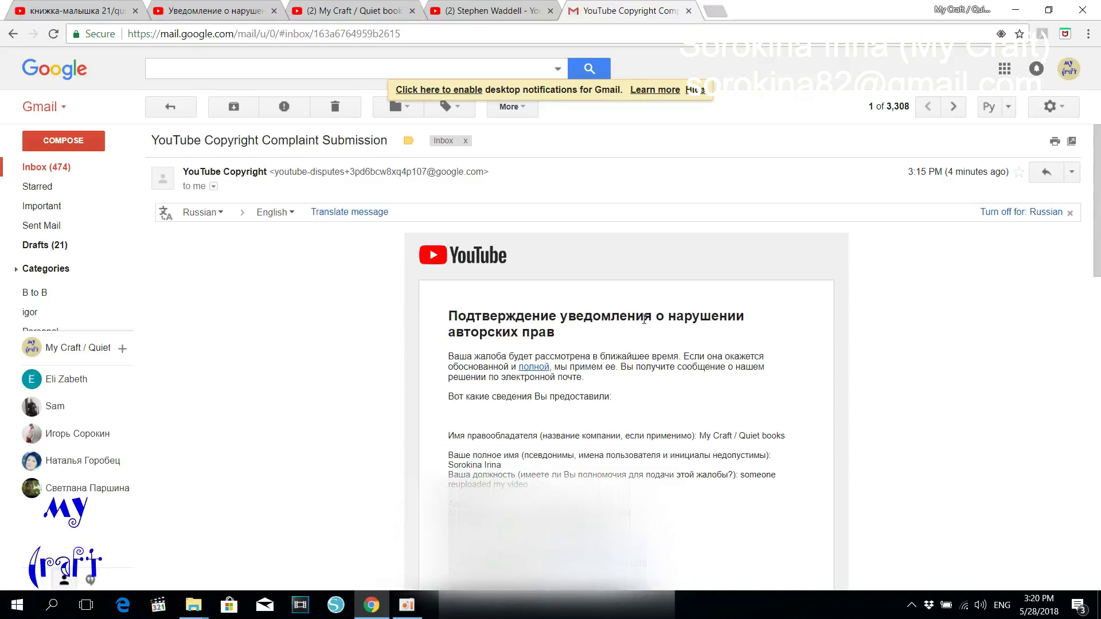
Review the "YouTube Copyright Complaint Submission" email in Gmail, from the submitted details to the declarations and signature.
scroll(571, 275, "down", 3)
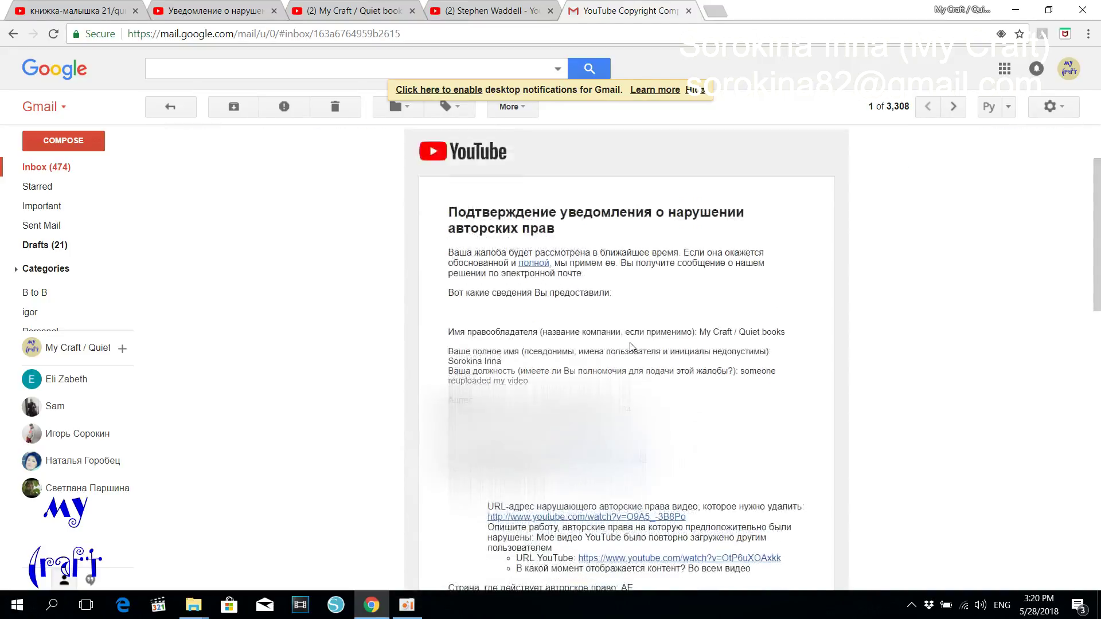
scroll(571, 298, "down", 4)
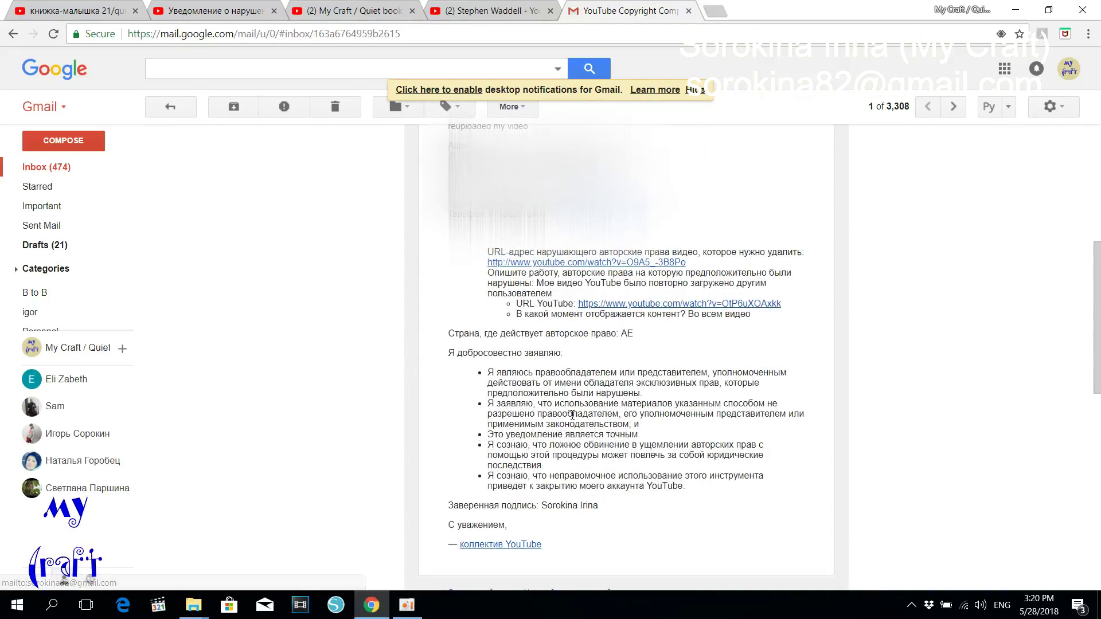
scroll(568, 410, "down", 4)
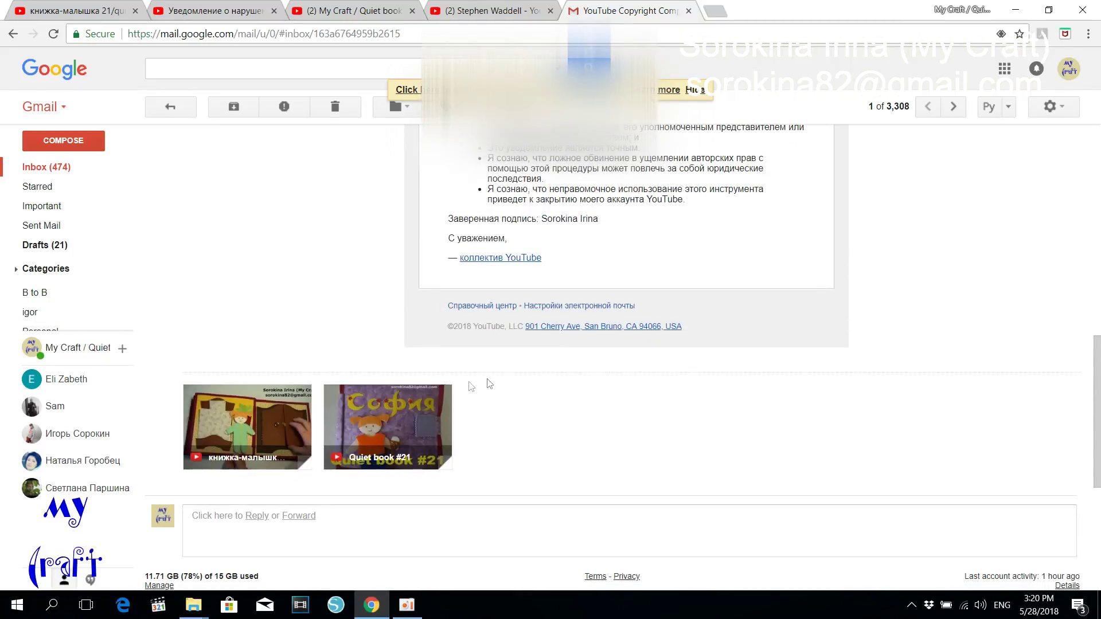
scroll(634, 430, "up", 1)
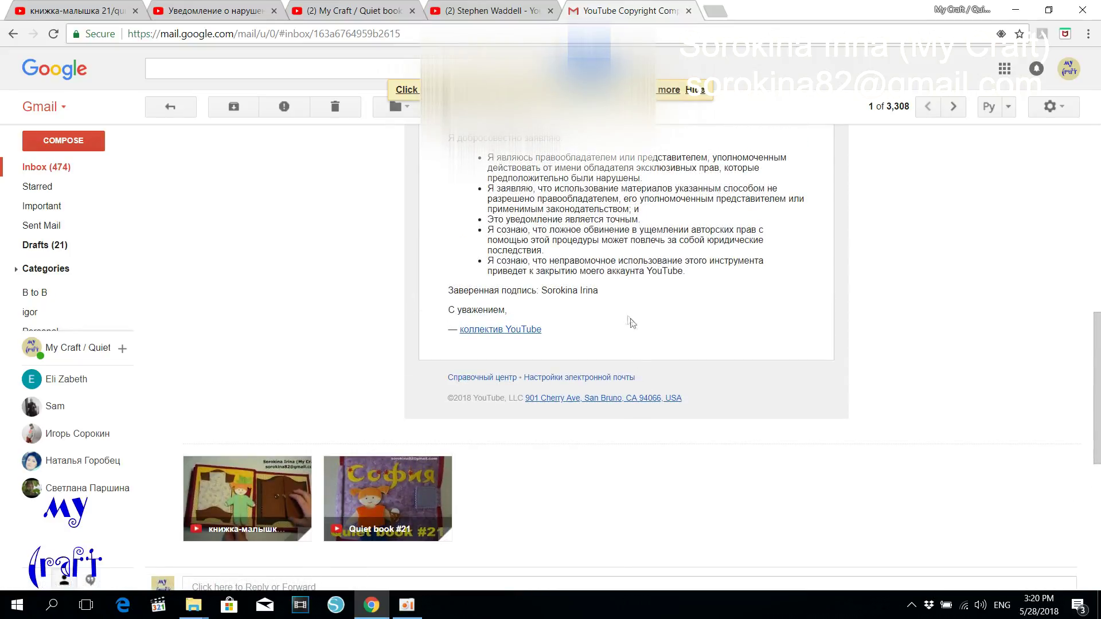
scroll(630, 320, "up", 6)
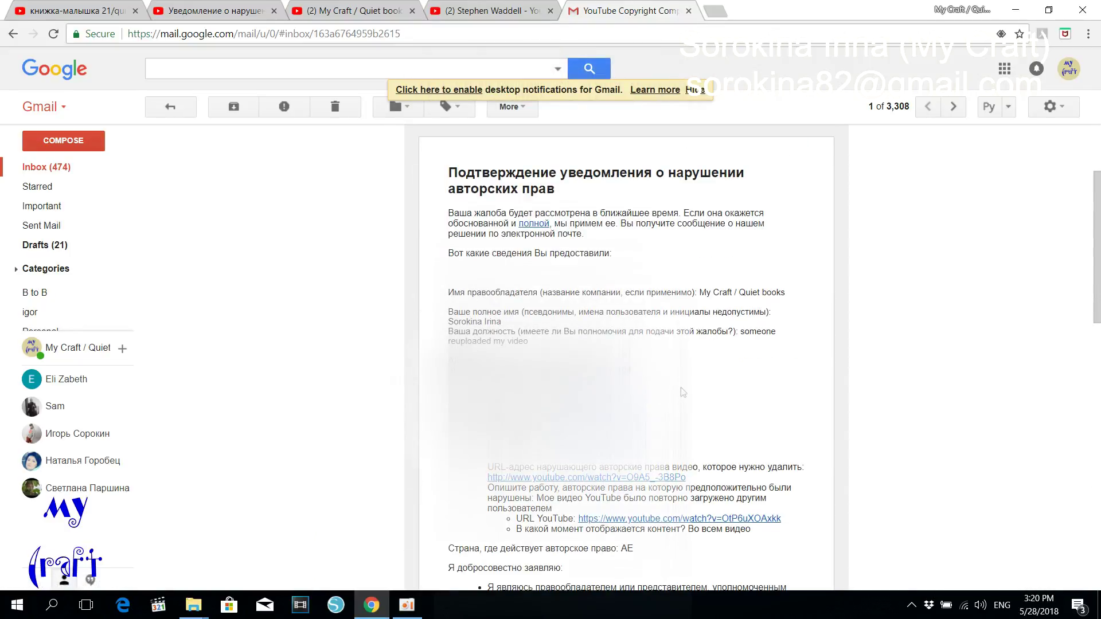
scroll(684, 393, "up", 3)
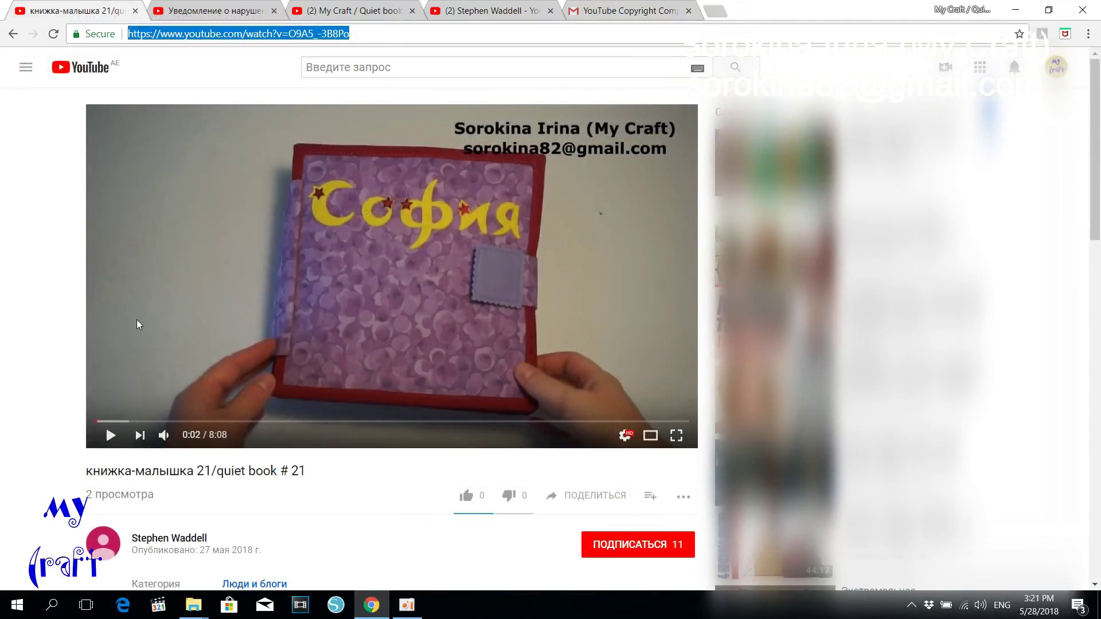
Open the infringing uploader's channel from the copied video and look through its full list of uploads.
left_click(190, 539)
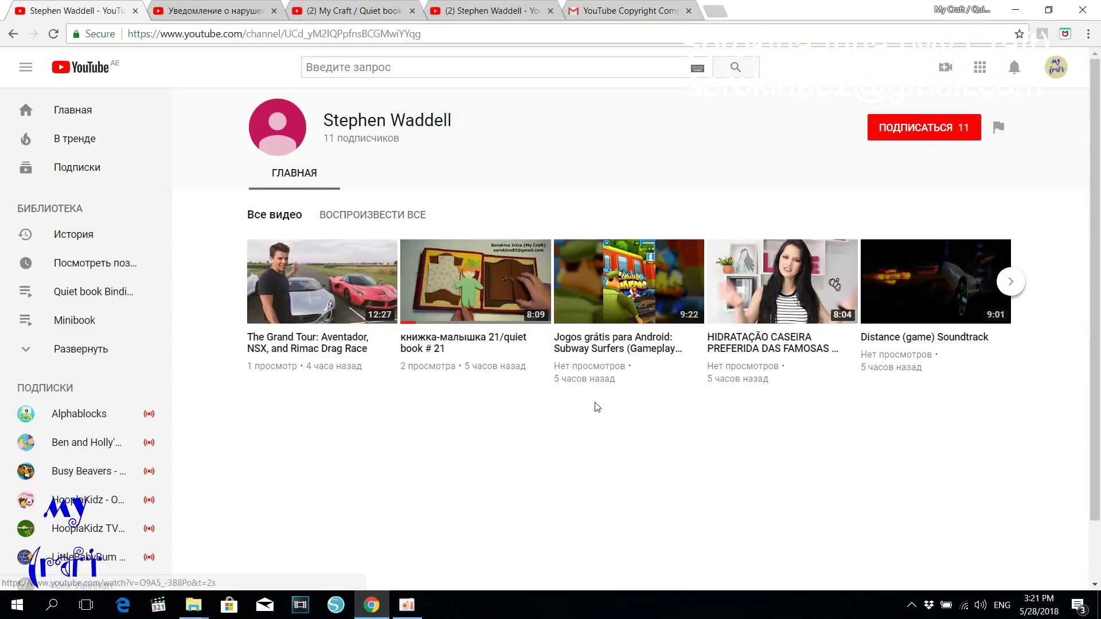
left_click(287, 218)
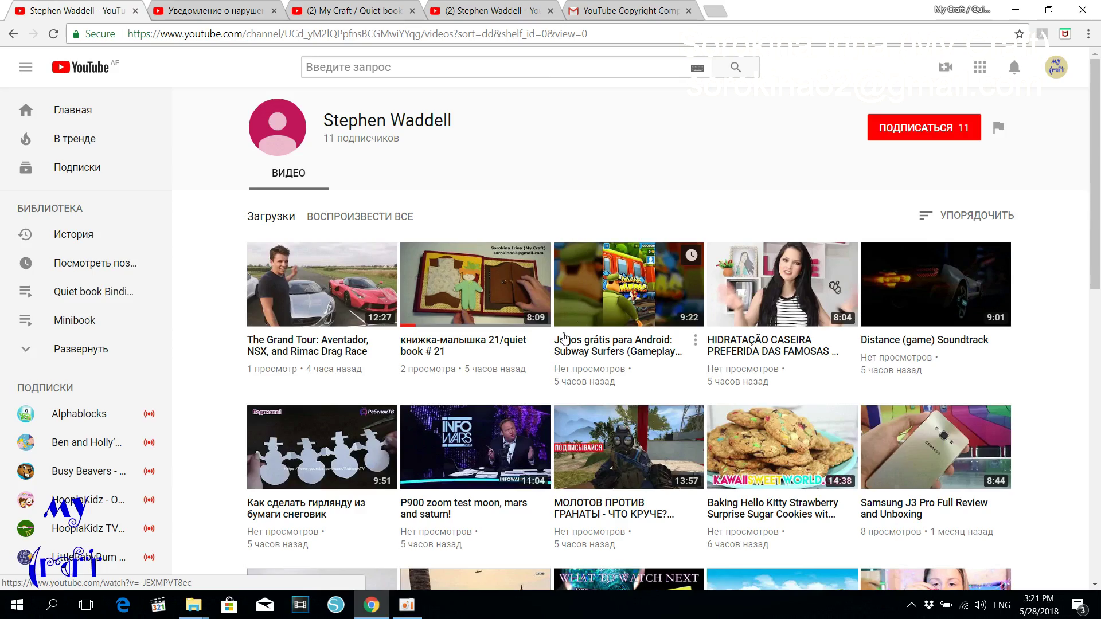
scroll(396, 355, "down", 11)
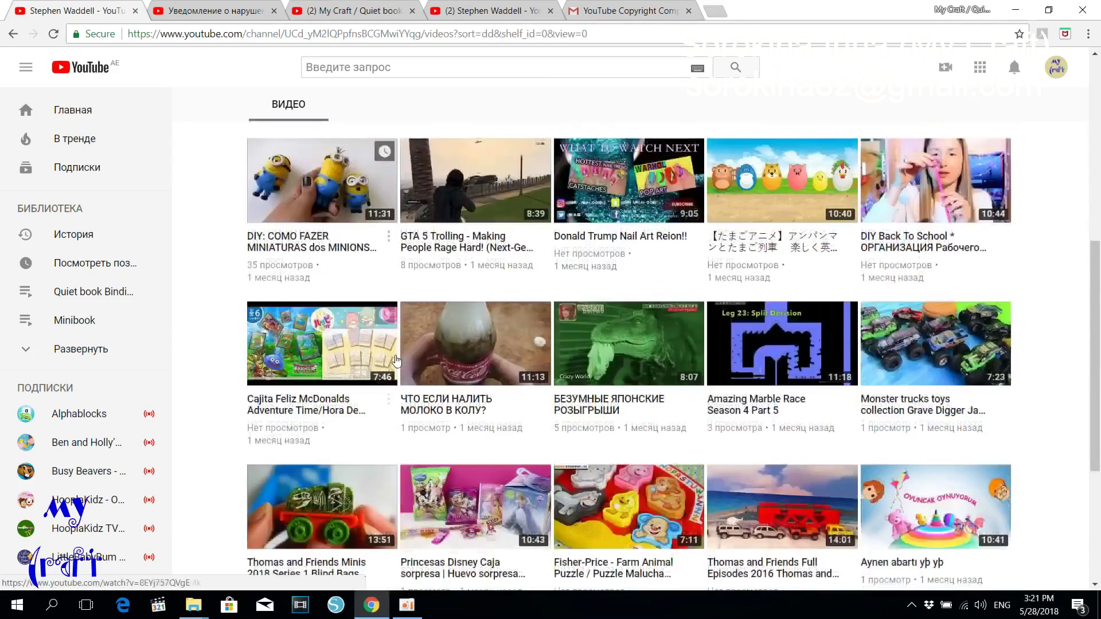
scroll(442, 404, "down", 11)
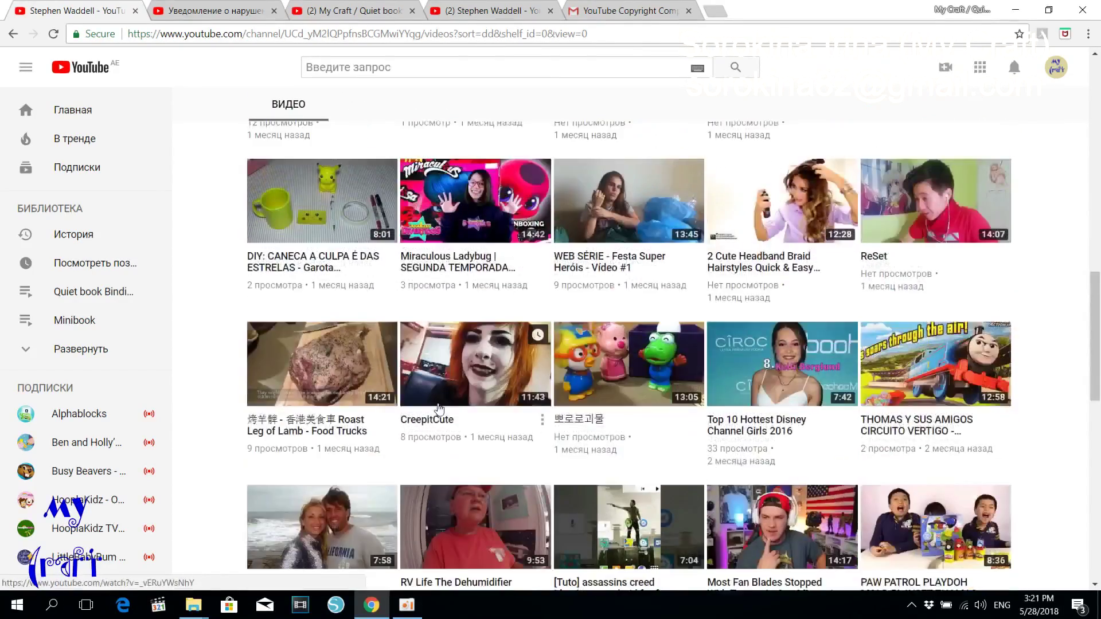
scroll(484, 428, "down", 4)
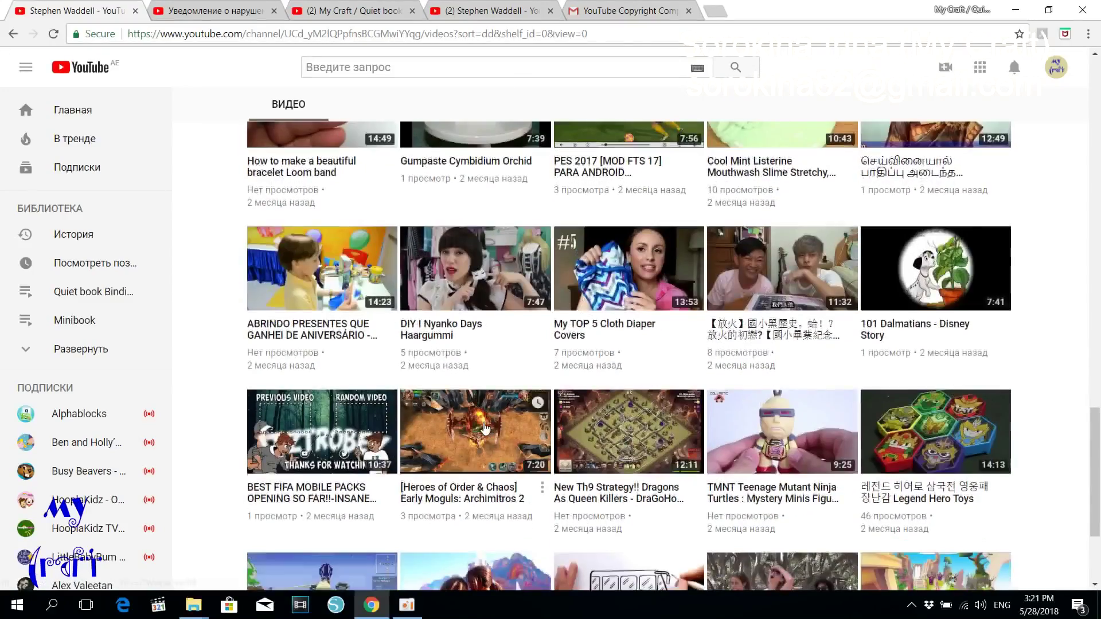
scroll(687, 255, "down", 3)
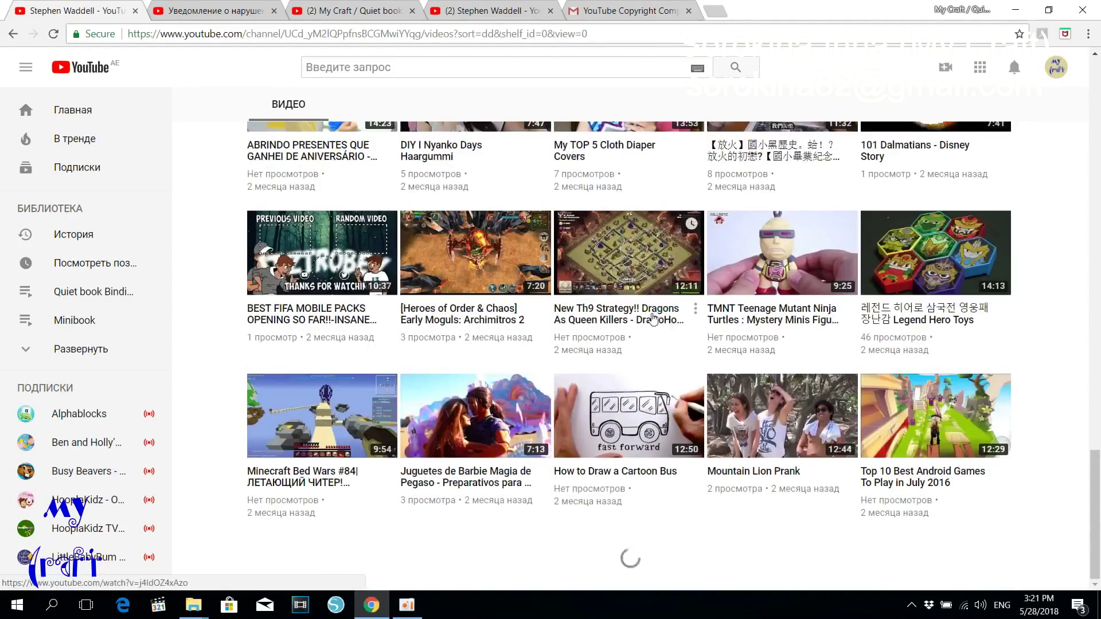
scroll(596, 372, "down", 5)
scroll(588, 376, "down", 7)
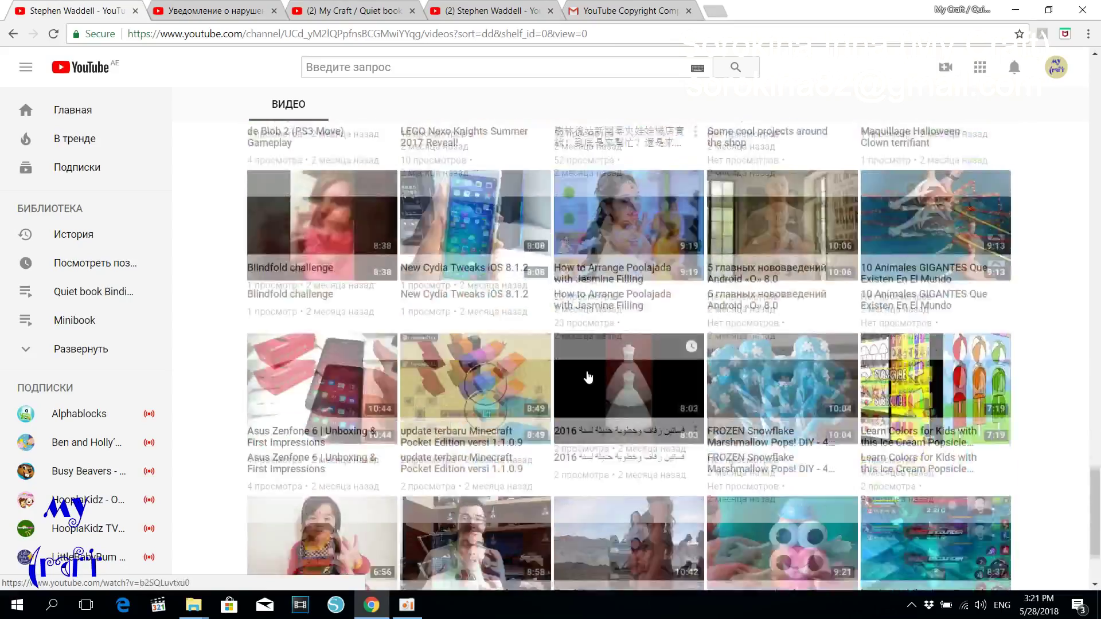
scroll(594, 391, "up", 20)
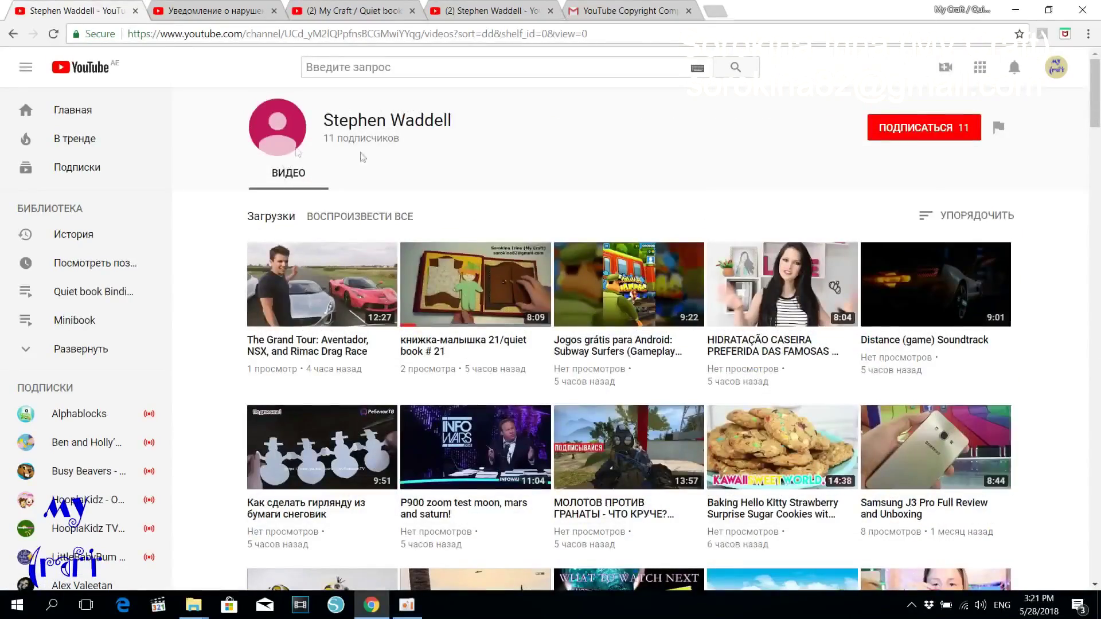
Return to the My Craft channel, go to its Creator Studio video manager and open the "Отзыв претензий" page.
key("ctrl+3")
left_click(1003, 288)
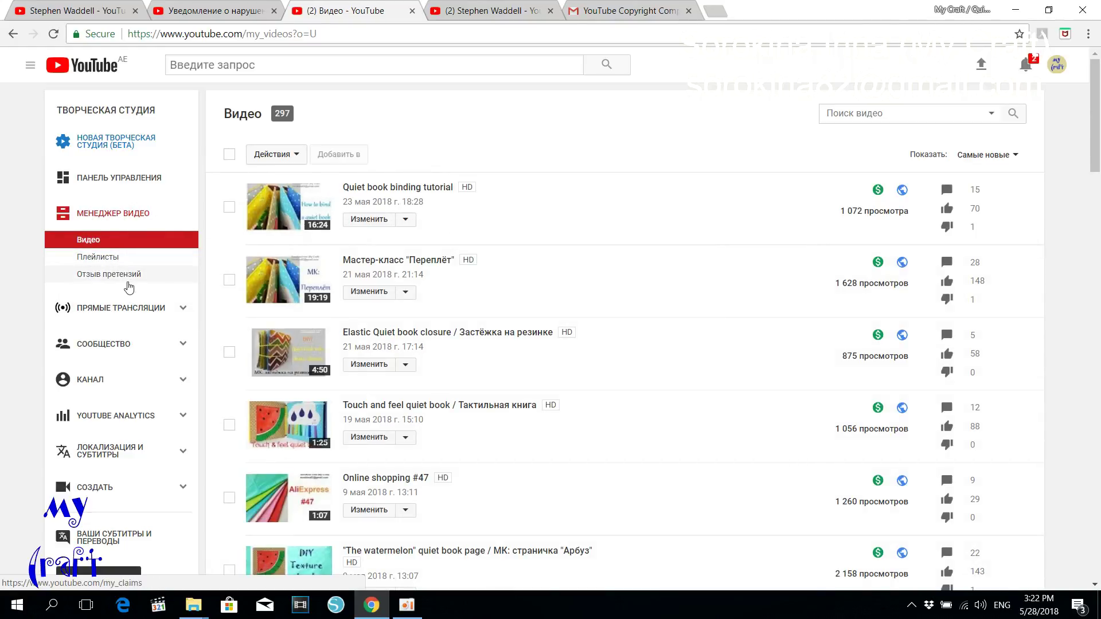
left_click(119, 274)
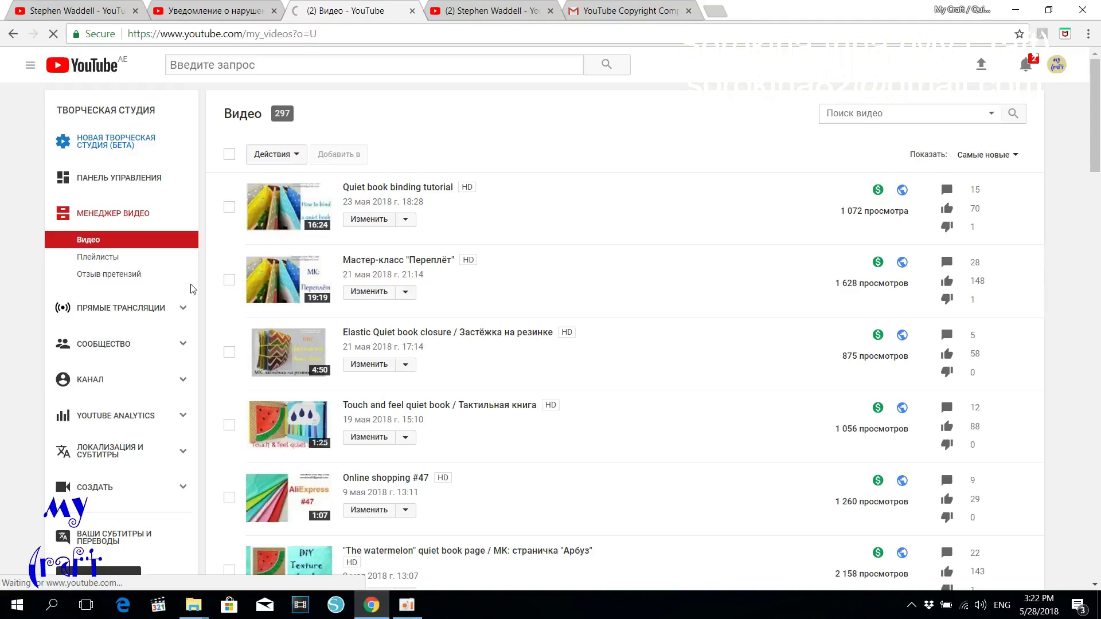